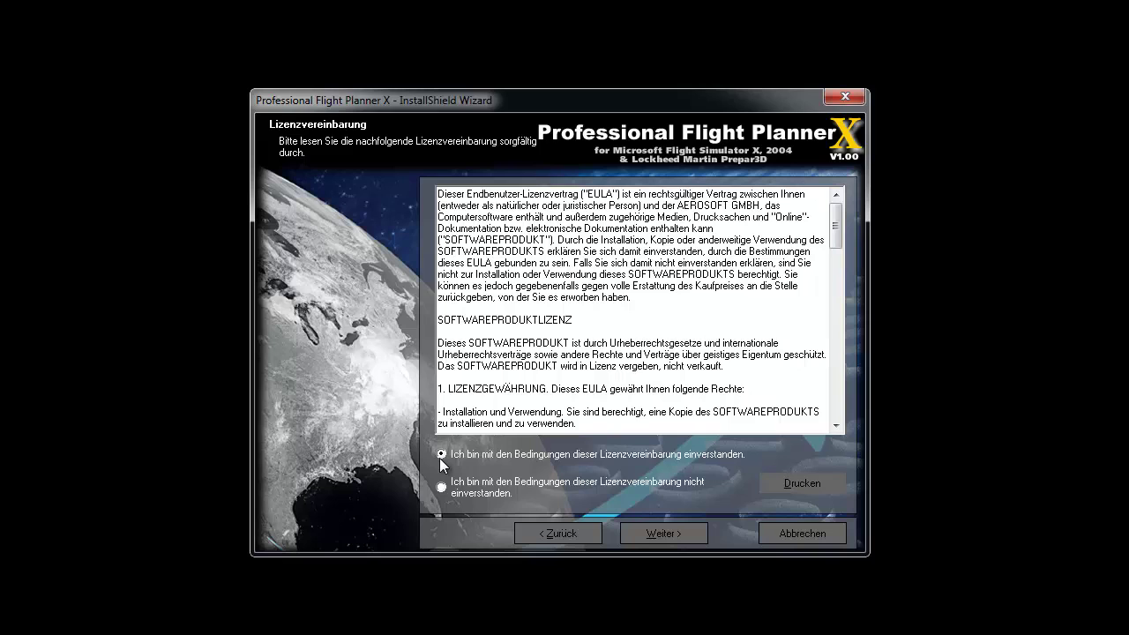
- Accept the installer's licence agreement and continue to the administrator-rights notice
left_click(668, 533)
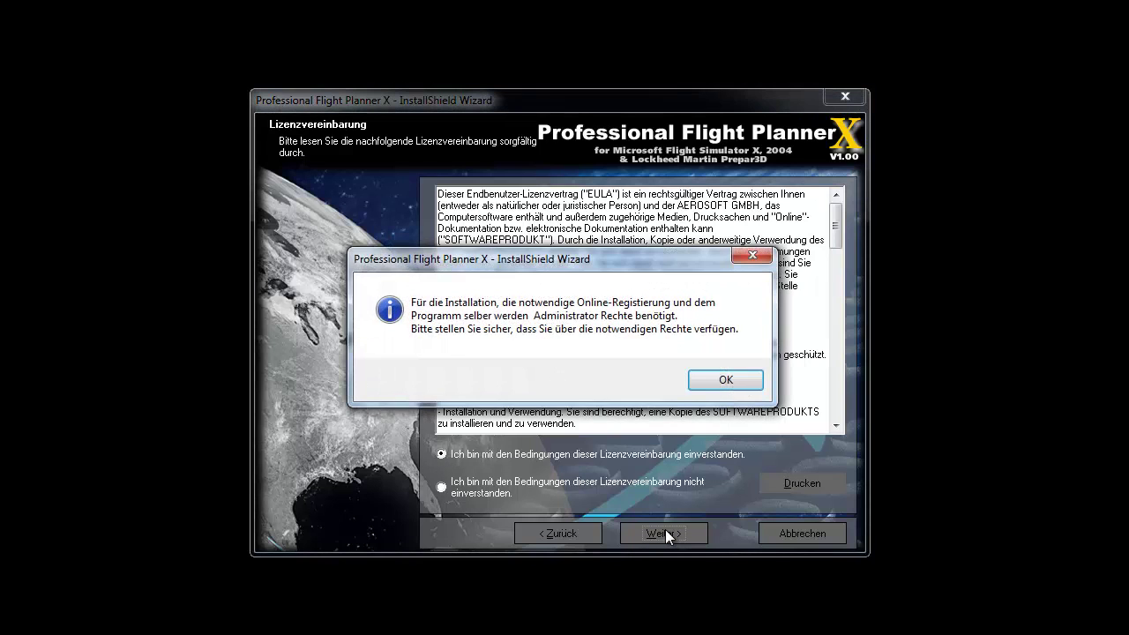
- Acknowledge the admin notice and install to the default folder, then finish the wizard
left_click(716, 379)
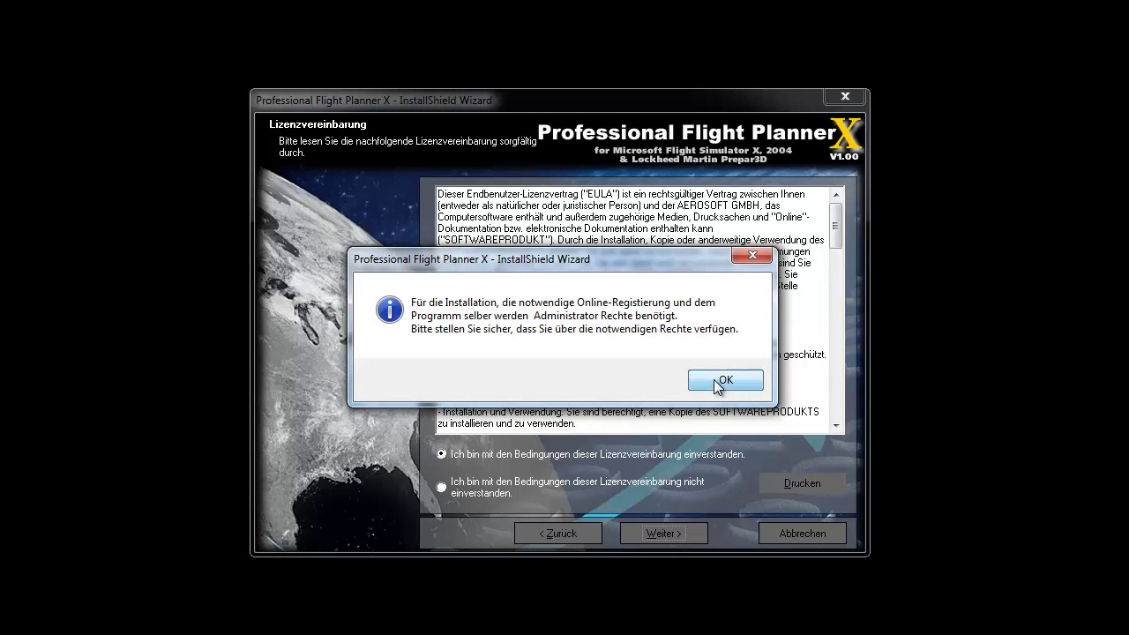
left_click(655, 531)
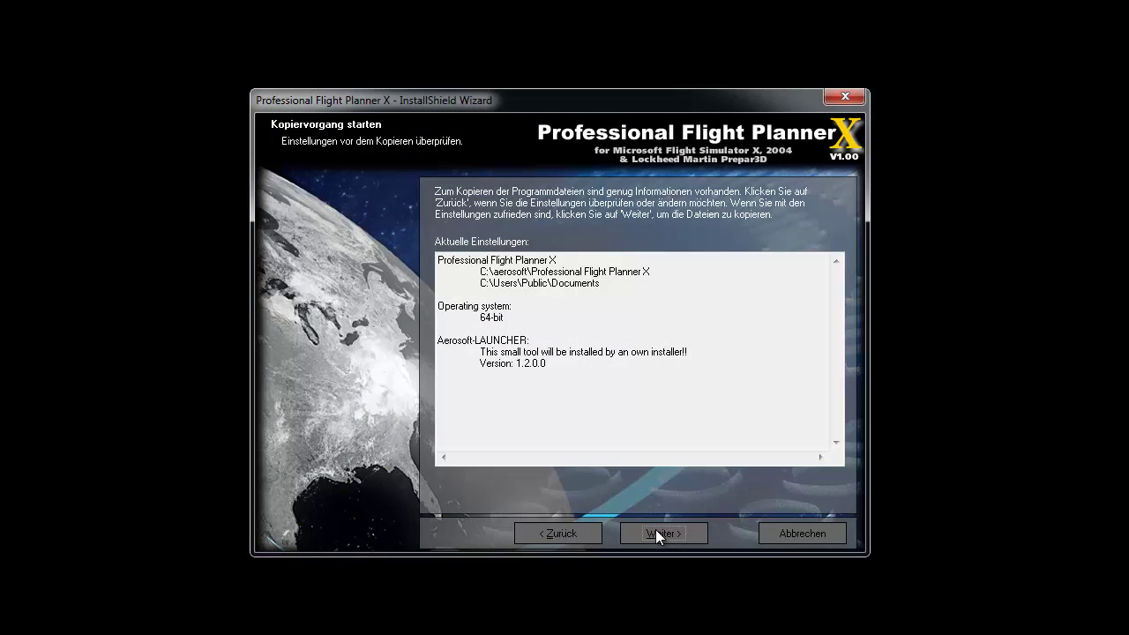
left_click(656, 532)
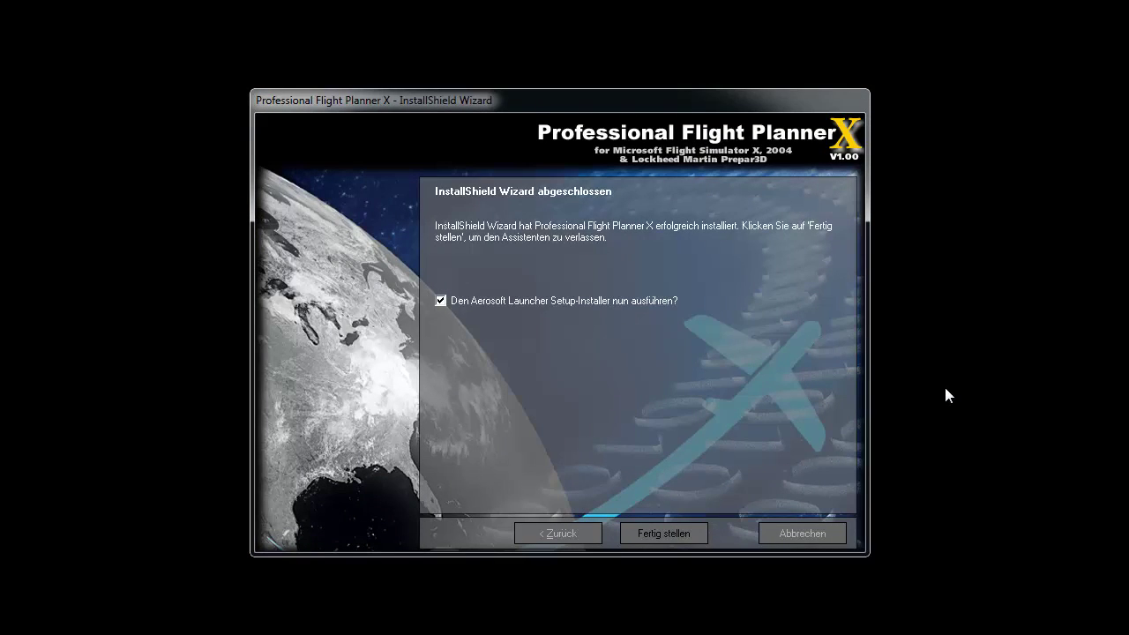
left_click(655, 534)
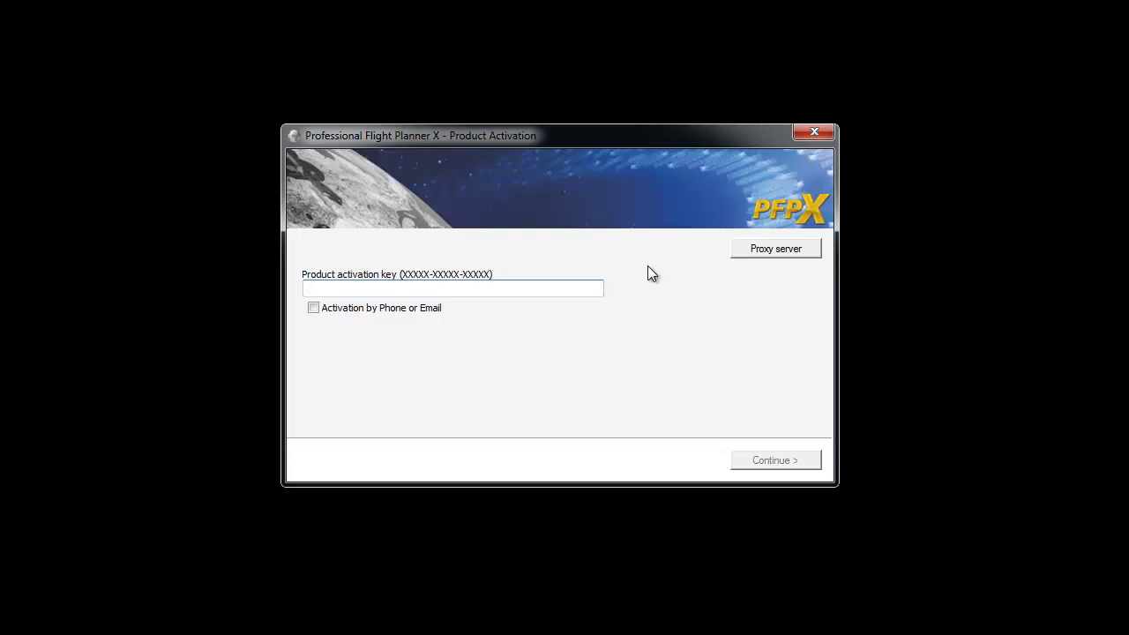
- Paste the product activation key and switch on activation by phone or email
left_click(393, 289)
key("ctrl+v")
left_click(312, 309)
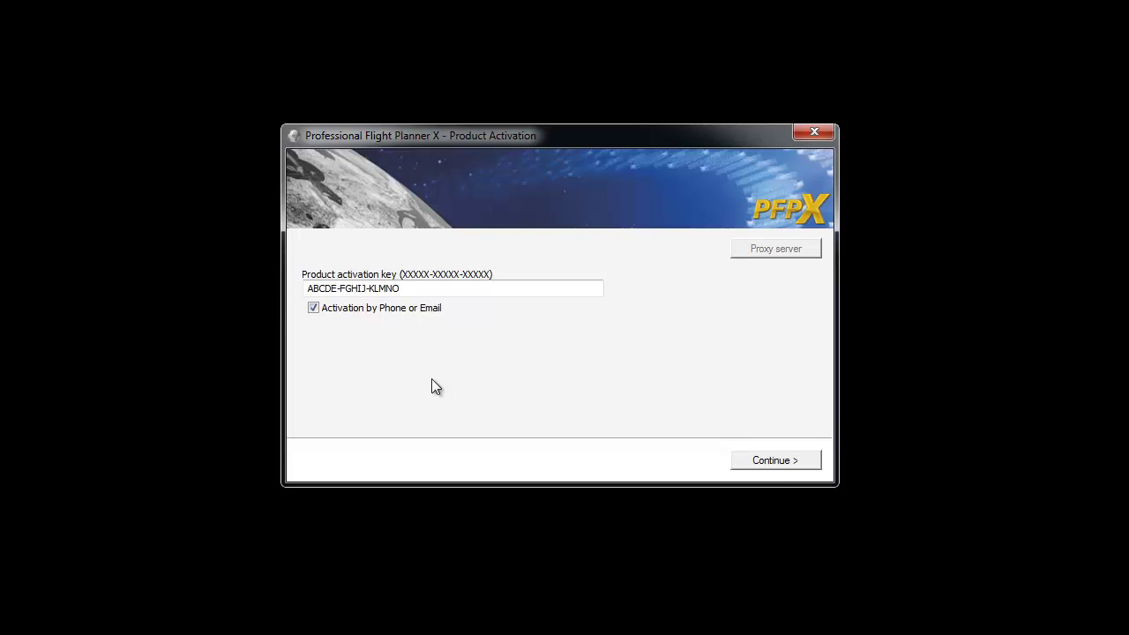
- Enter the owner's first and last name in the activation form
key("Return")
type("Joh")
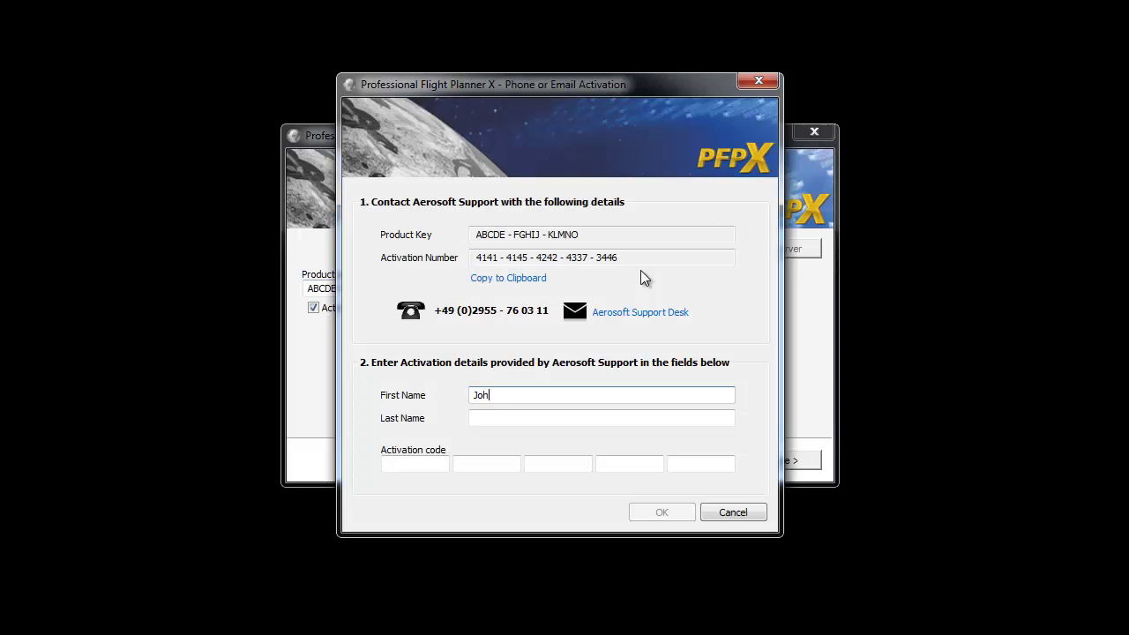
type("n")
key("Tab")
type("Doe")
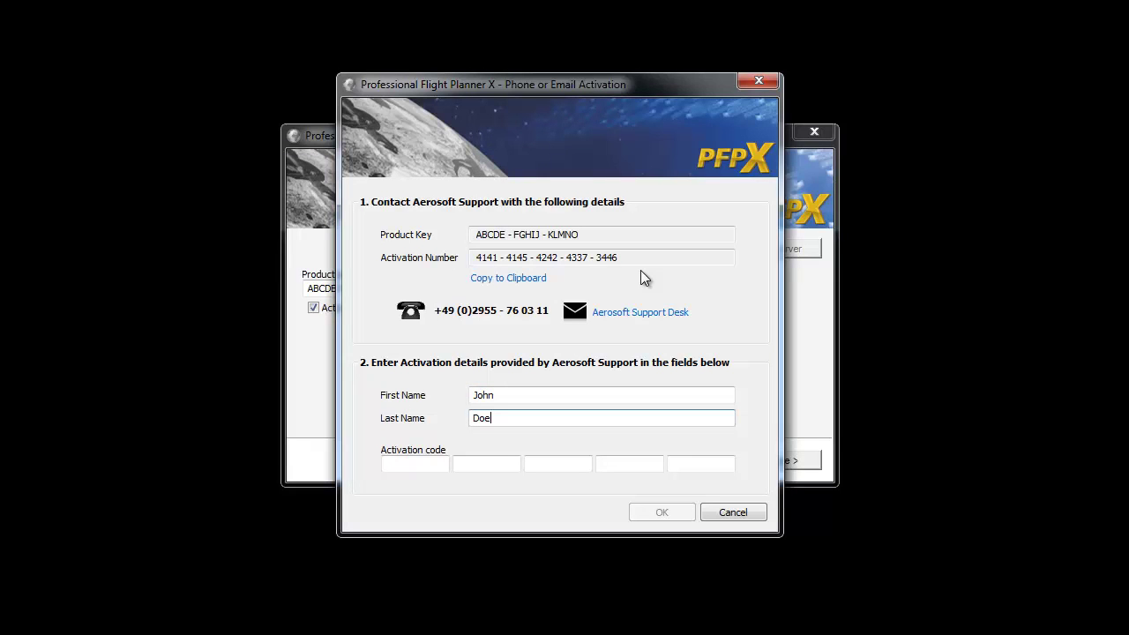
key("Tab")
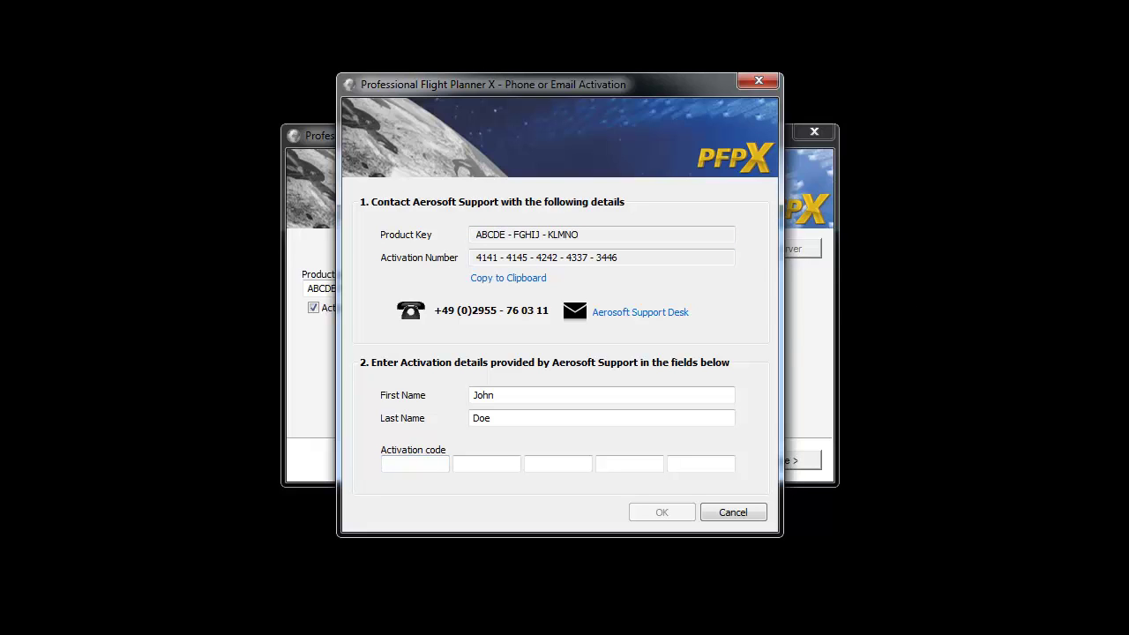
- Fill in the five-part activation code and submit the activation
left_click(388, 464)
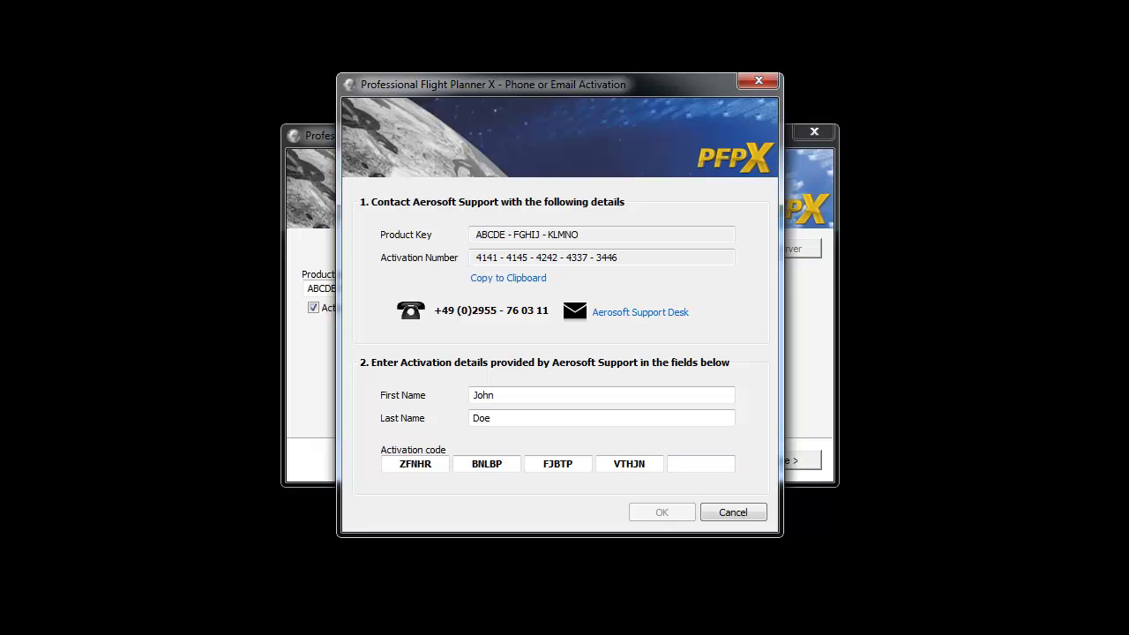
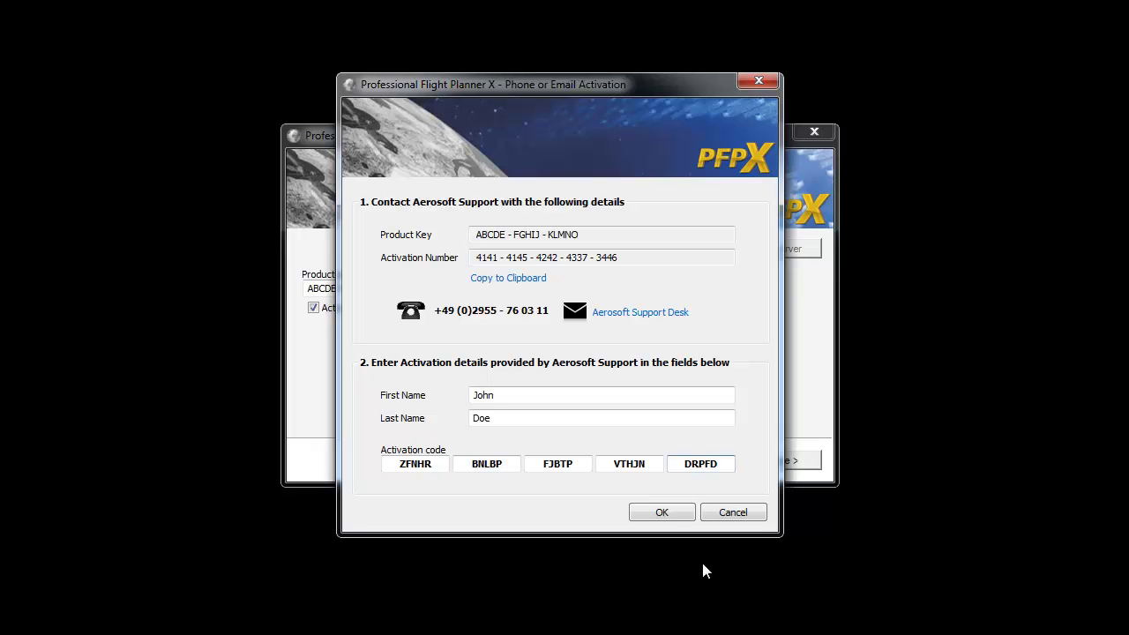
left_click(661, 513)
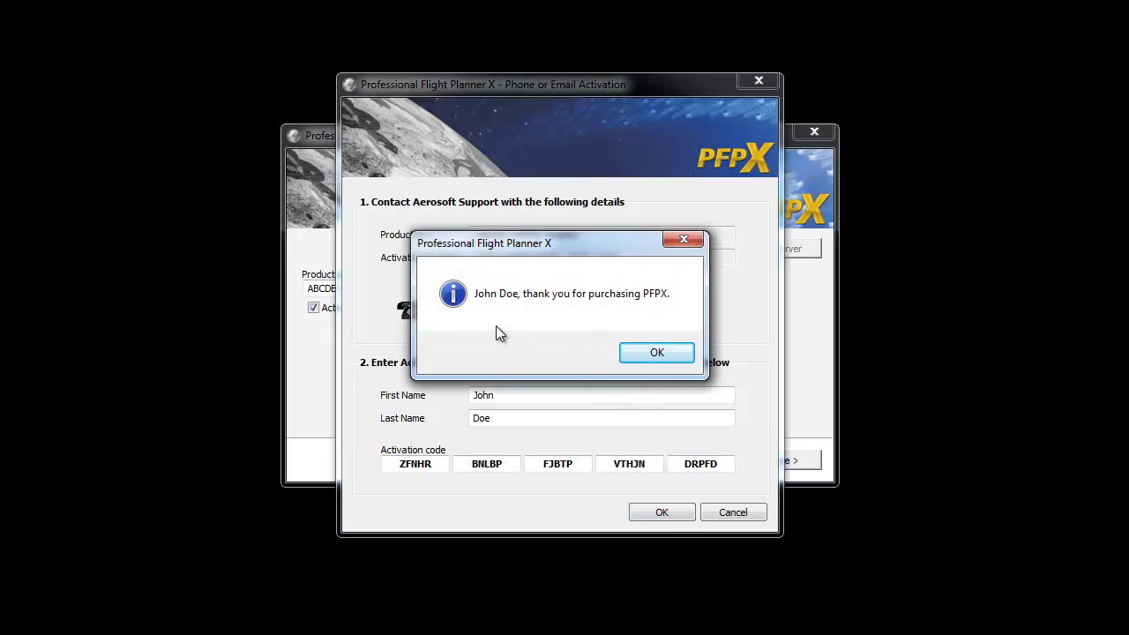
- Dismiss the thank-you and welcome messages, then review General, Planning / Units, Database and Weather options
left_click(657, 352)
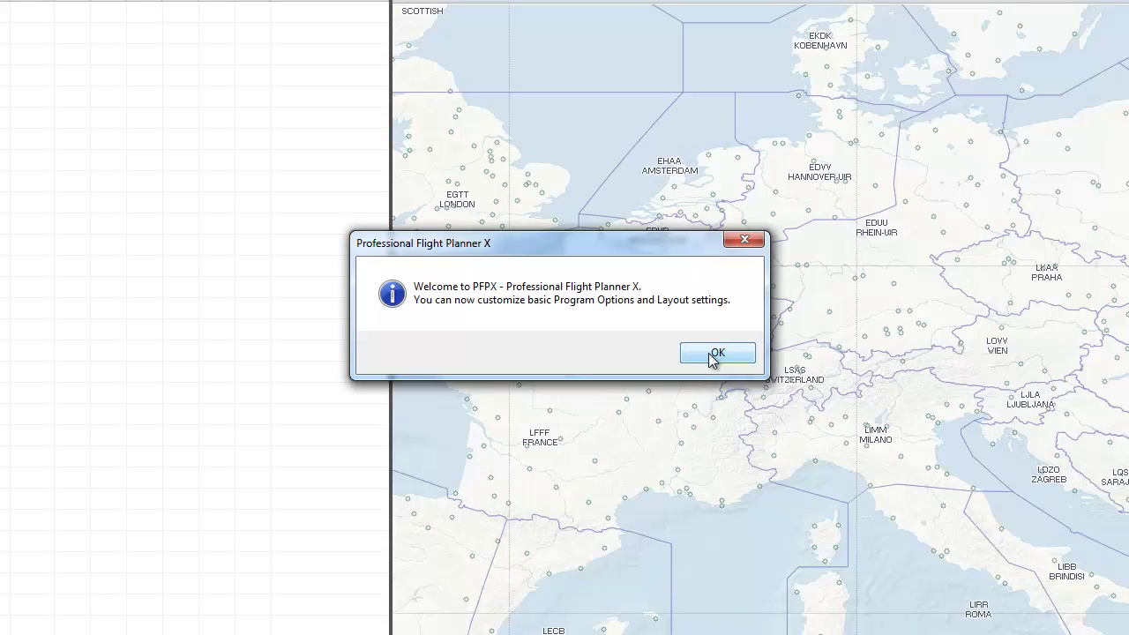
left_click(715, 354)
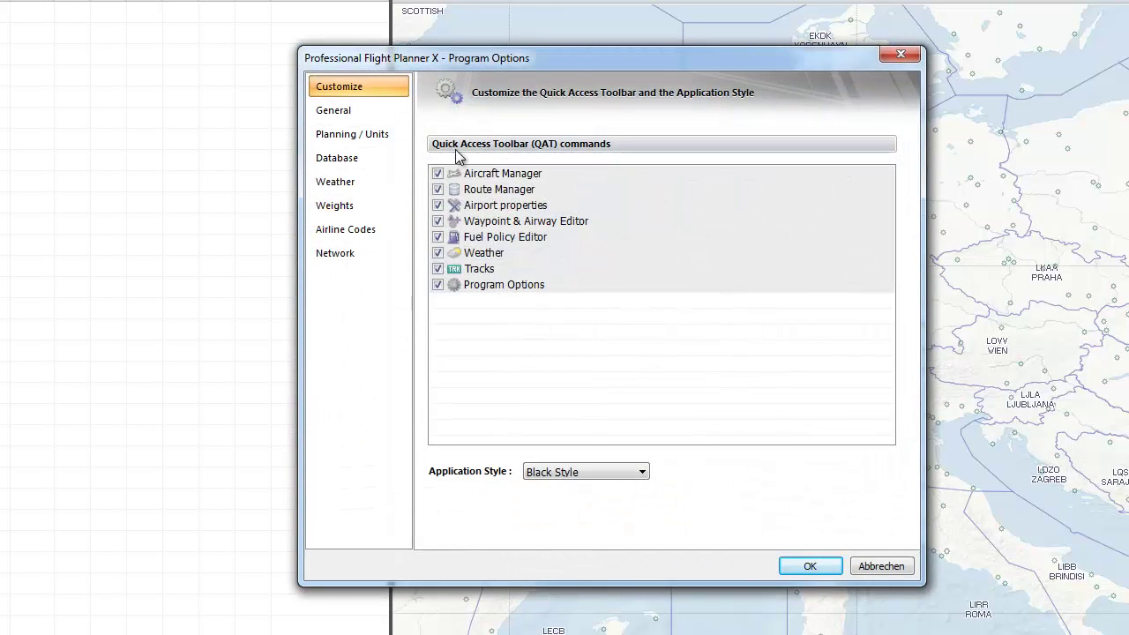
left_click(332, 112)
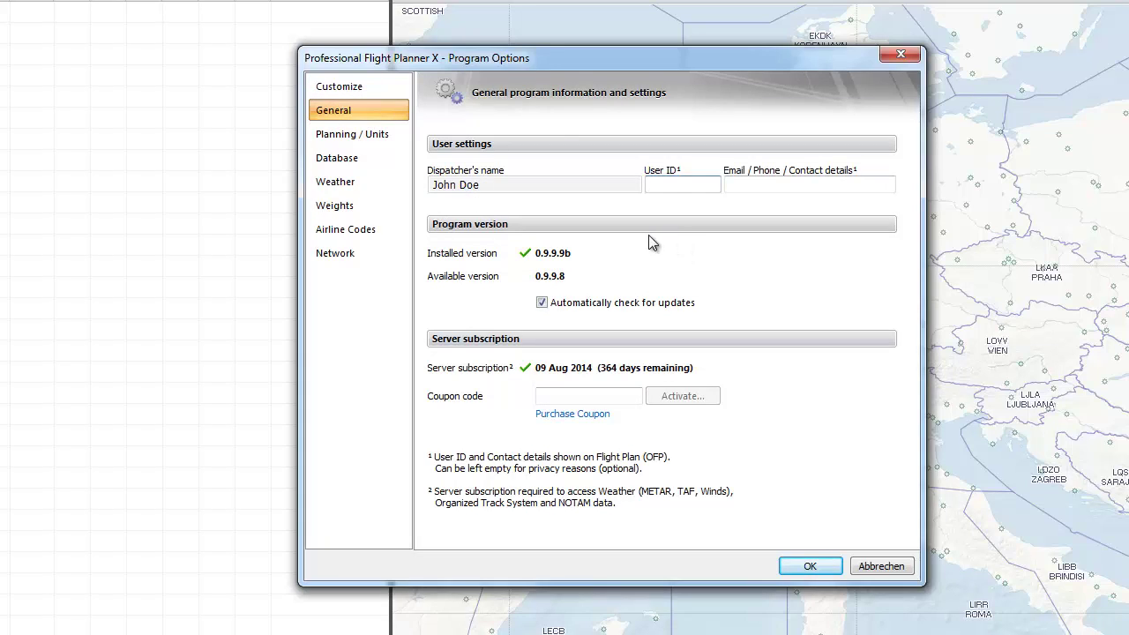
left_click(355, 137)
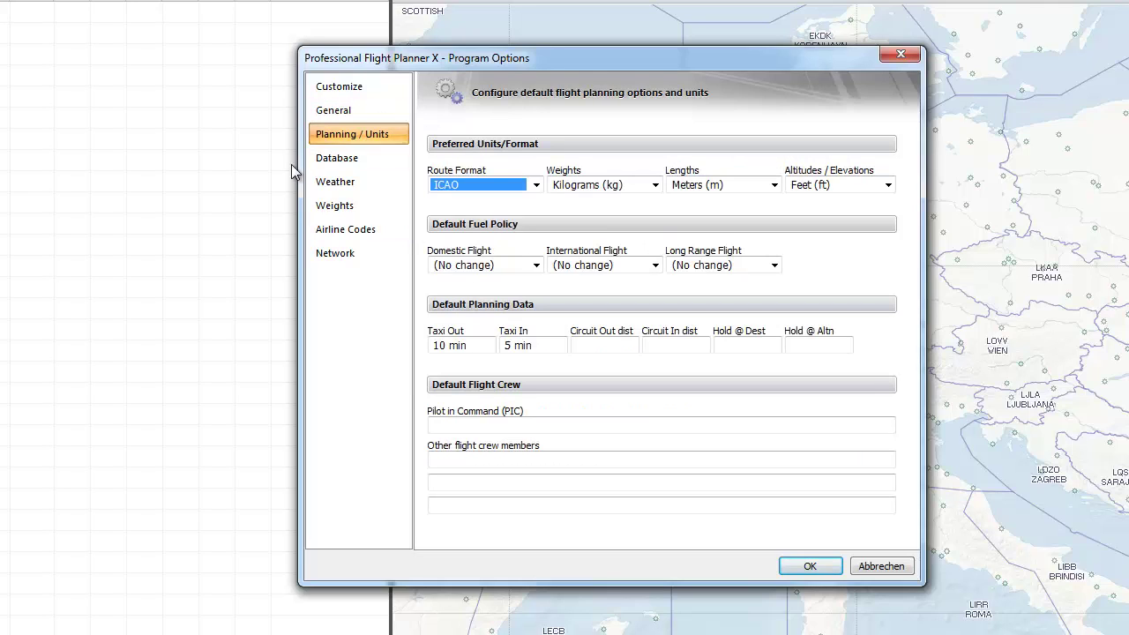
left_click(337, 160)
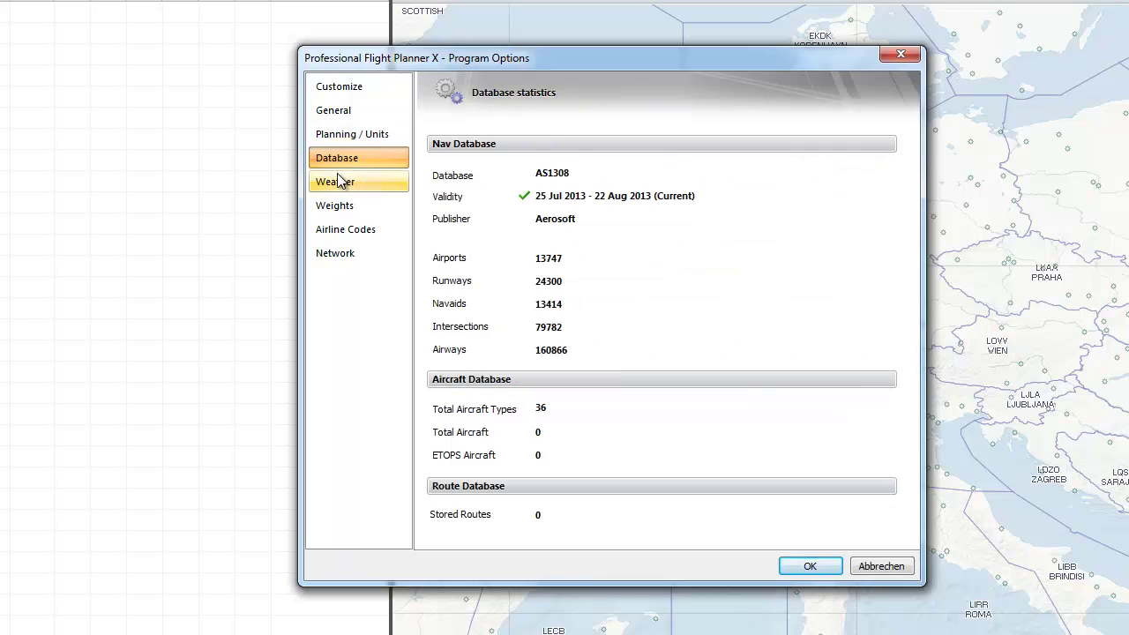
left_click(342, 185)
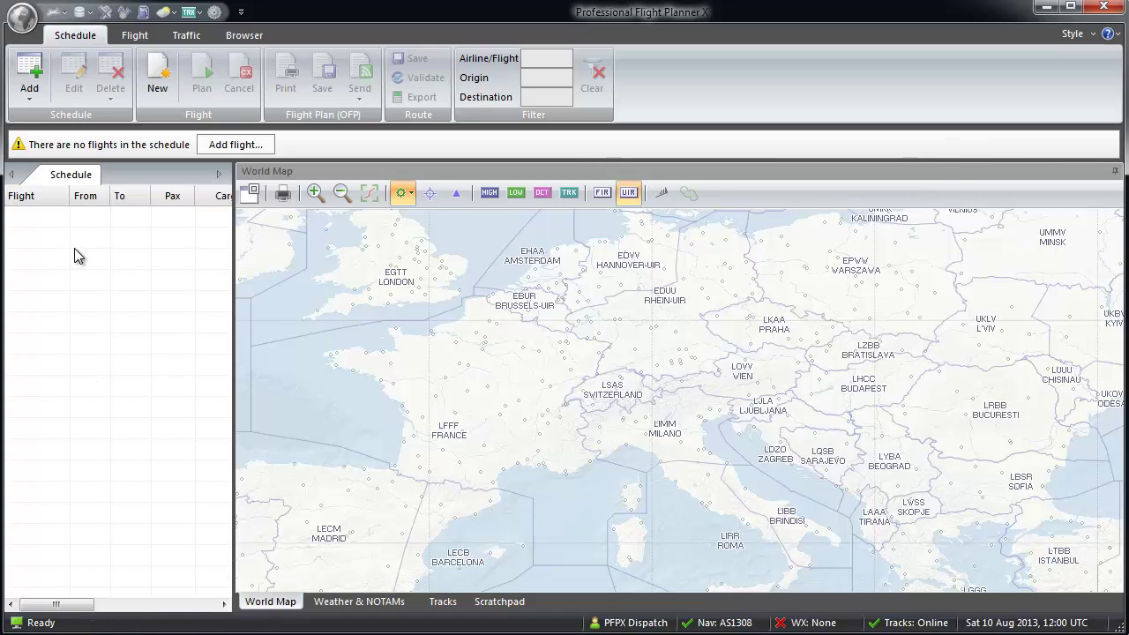
- Reset the window layout via Style > Reset Windows and set weather data to Online
mouse_move(430, 335)
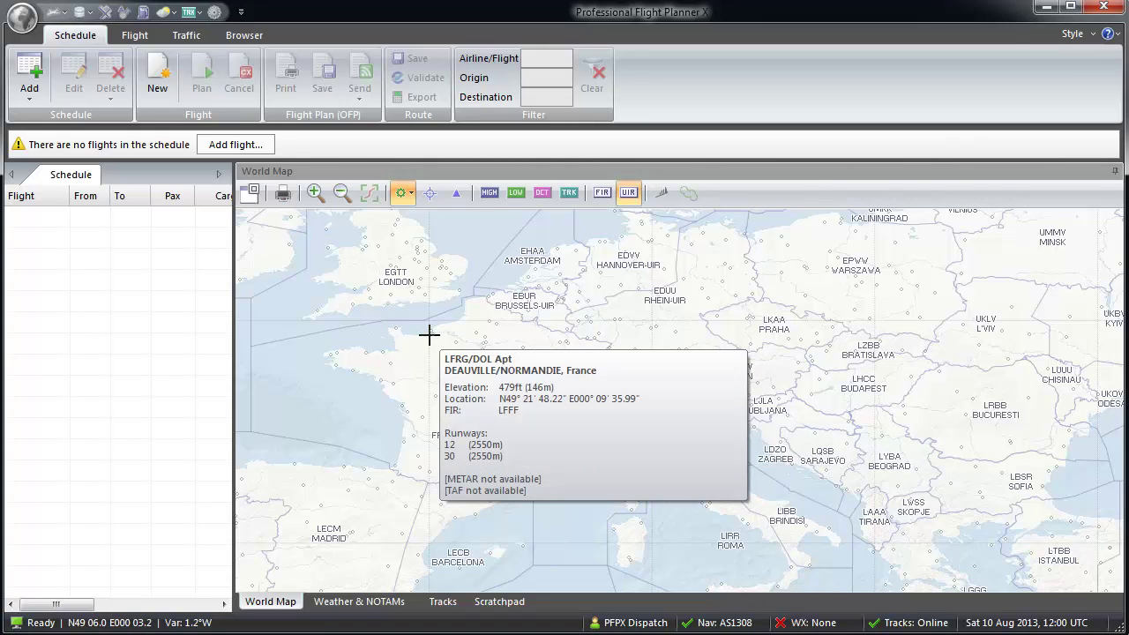
left_click(1075, 35)
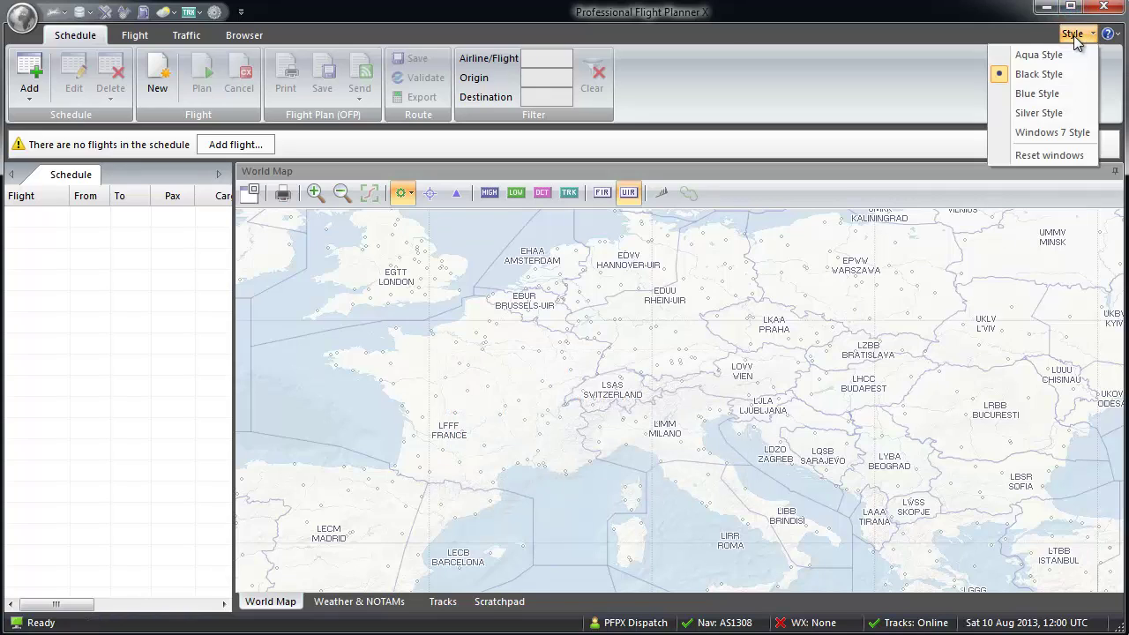
left_click(1049, 155)
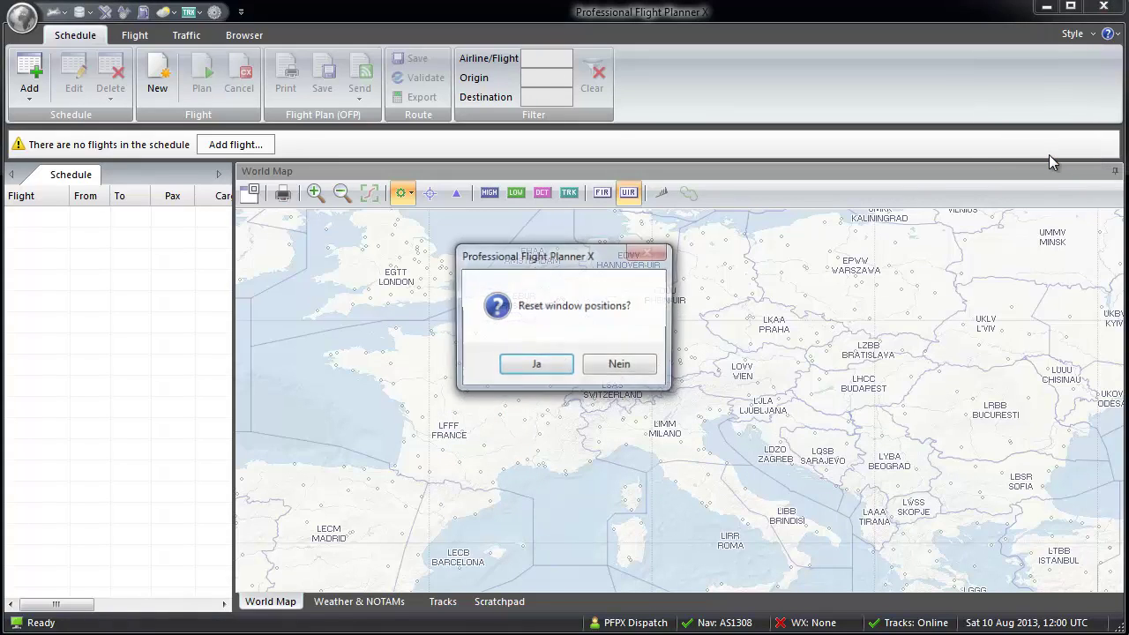
left_click(530, 369)
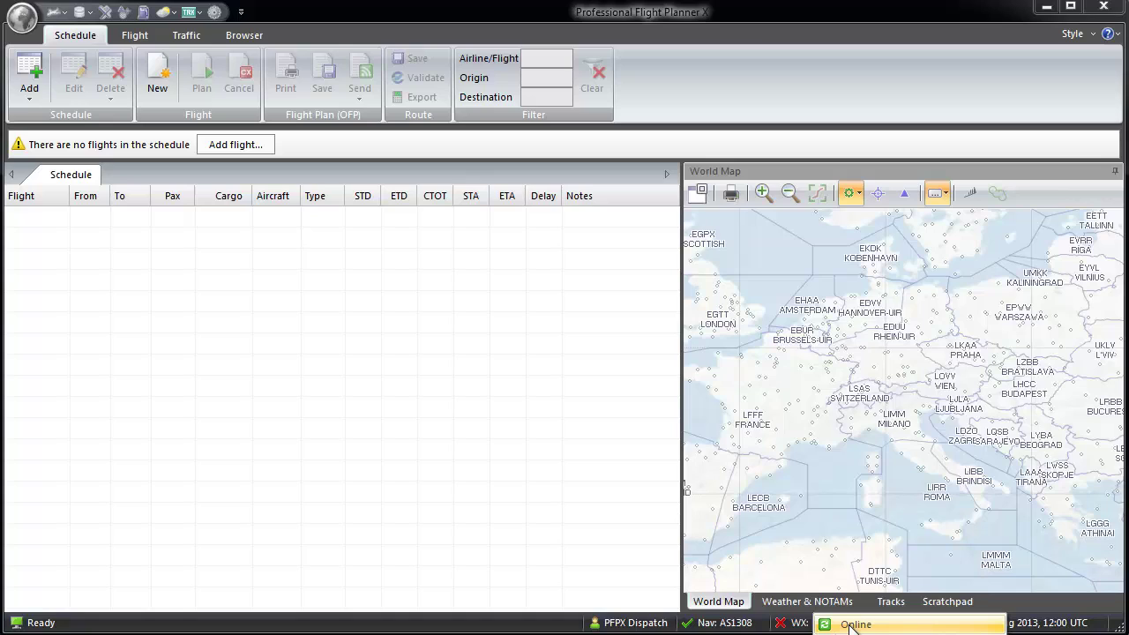
left_click(851, 625)
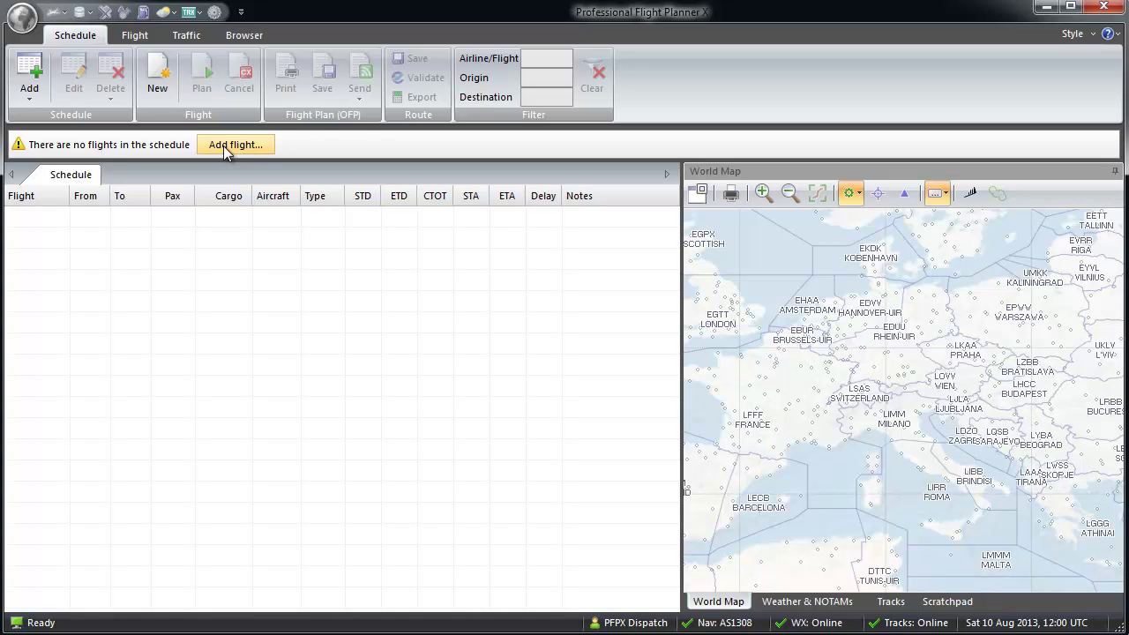
- Add flight BER 1234 from EDDH to MUC (EDDM), commercial number 1234, and save it
left_click(258, 145)
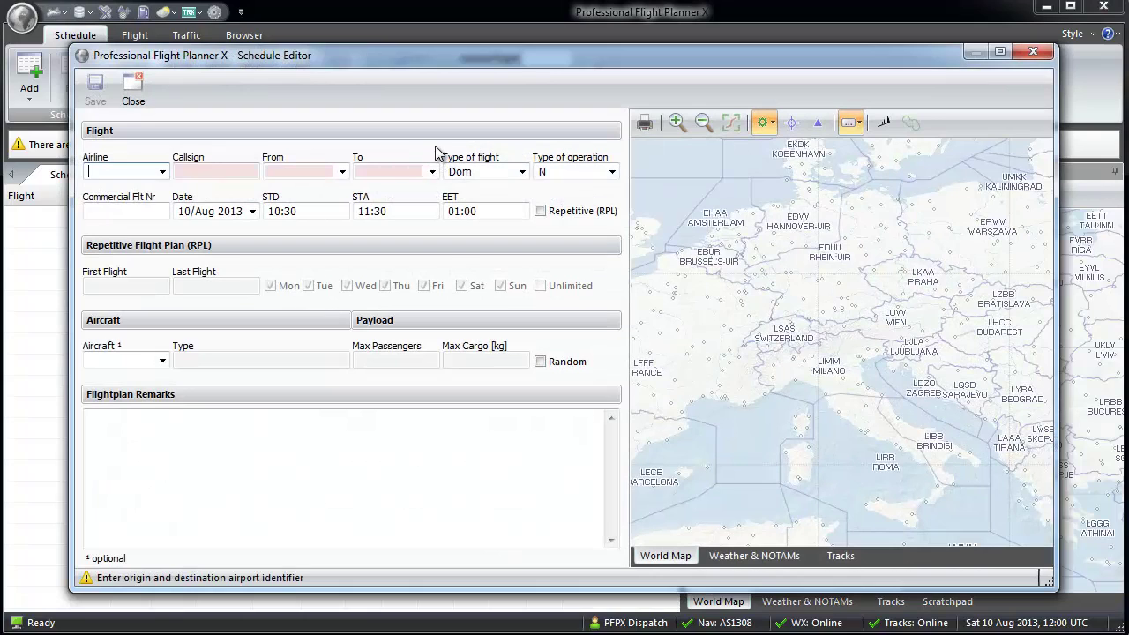
type("BER")
key("Tab")
type("1234")
key("Tab")
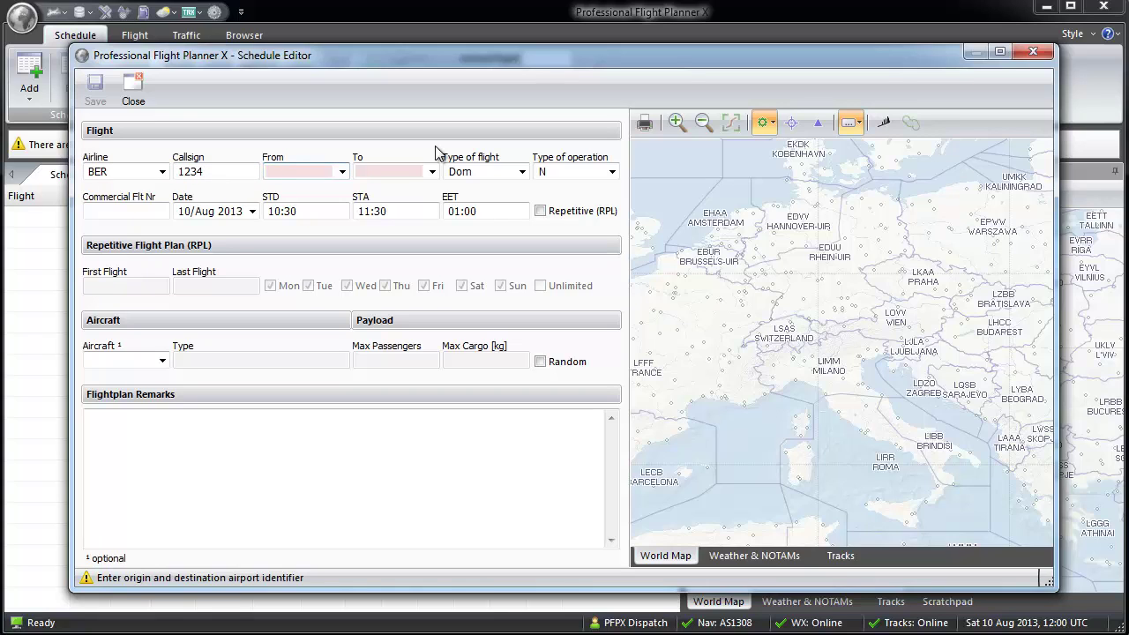
type("EDDH")
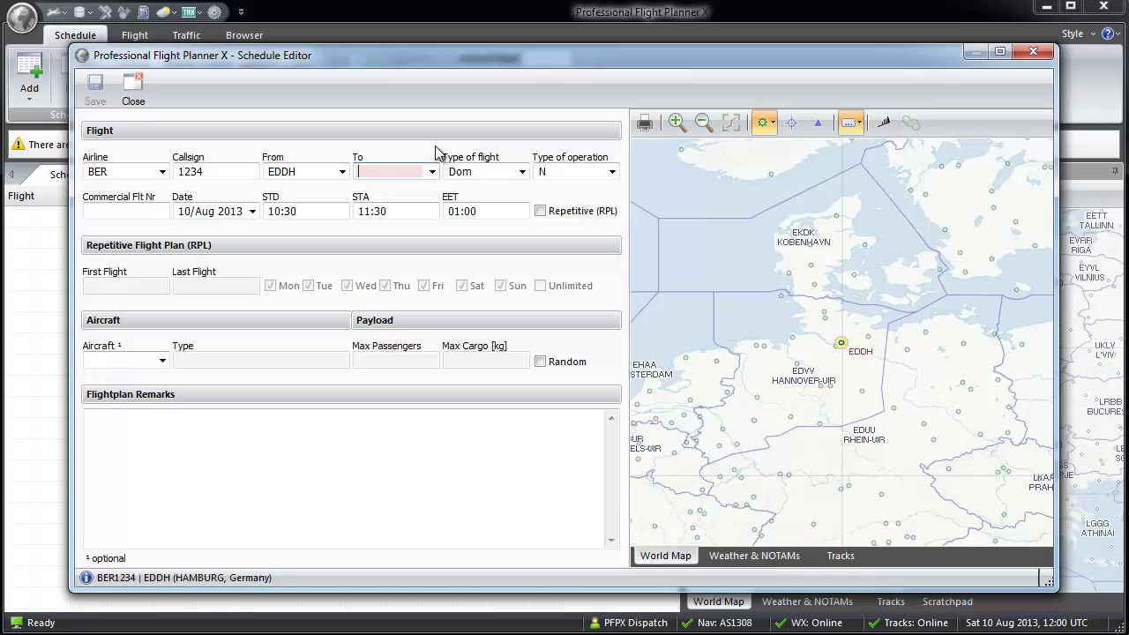
type("MUC")
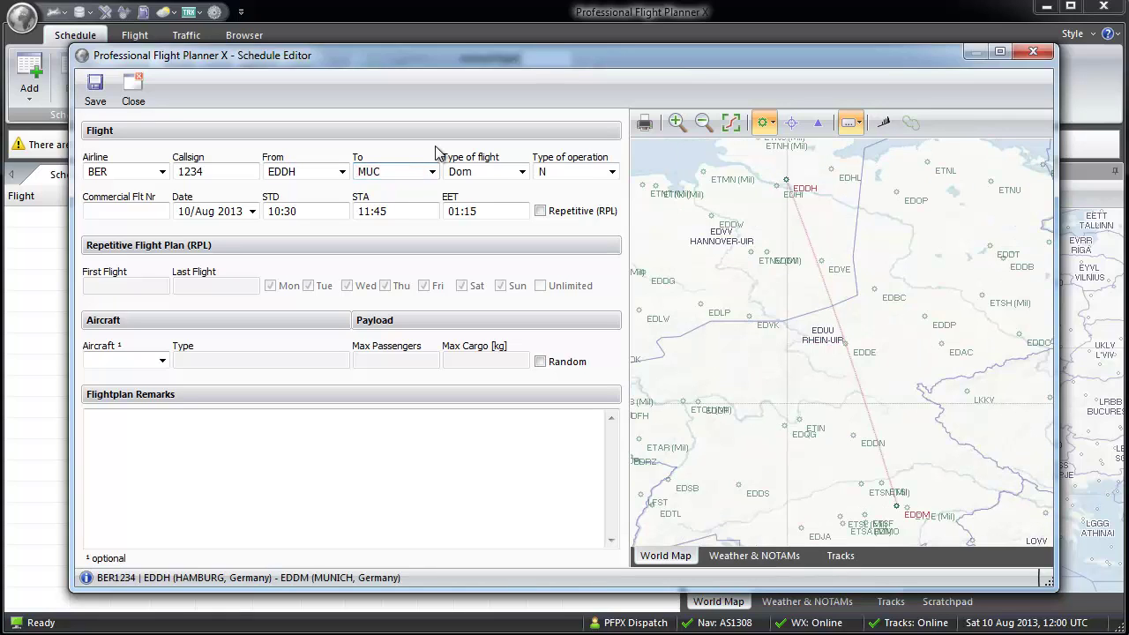
key("Tab")
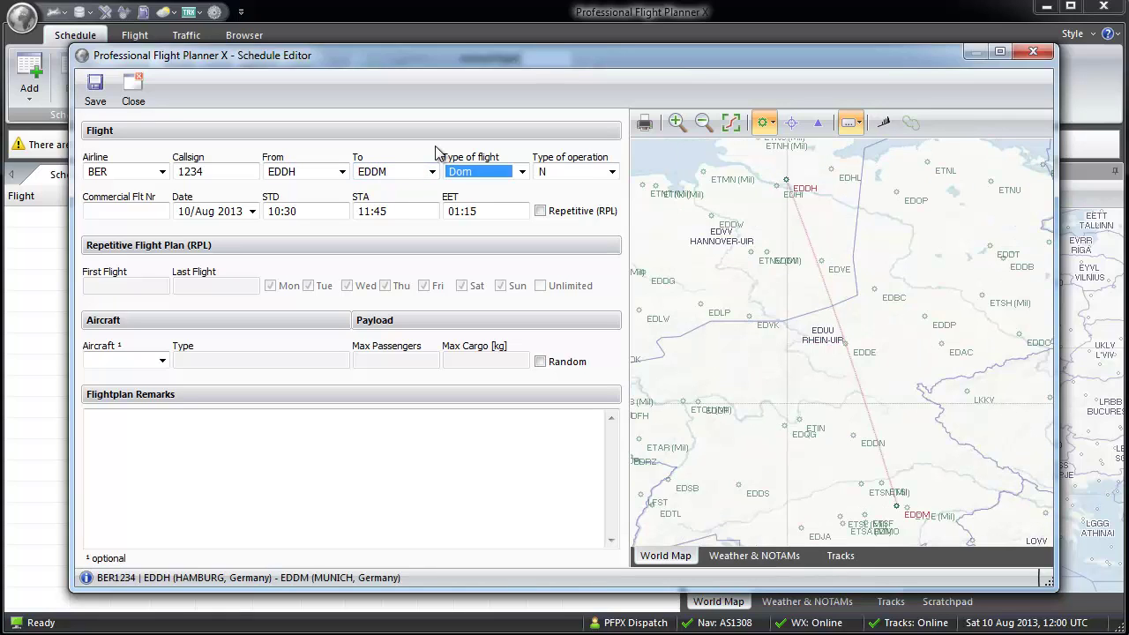
key("Tab")
key("Tab")
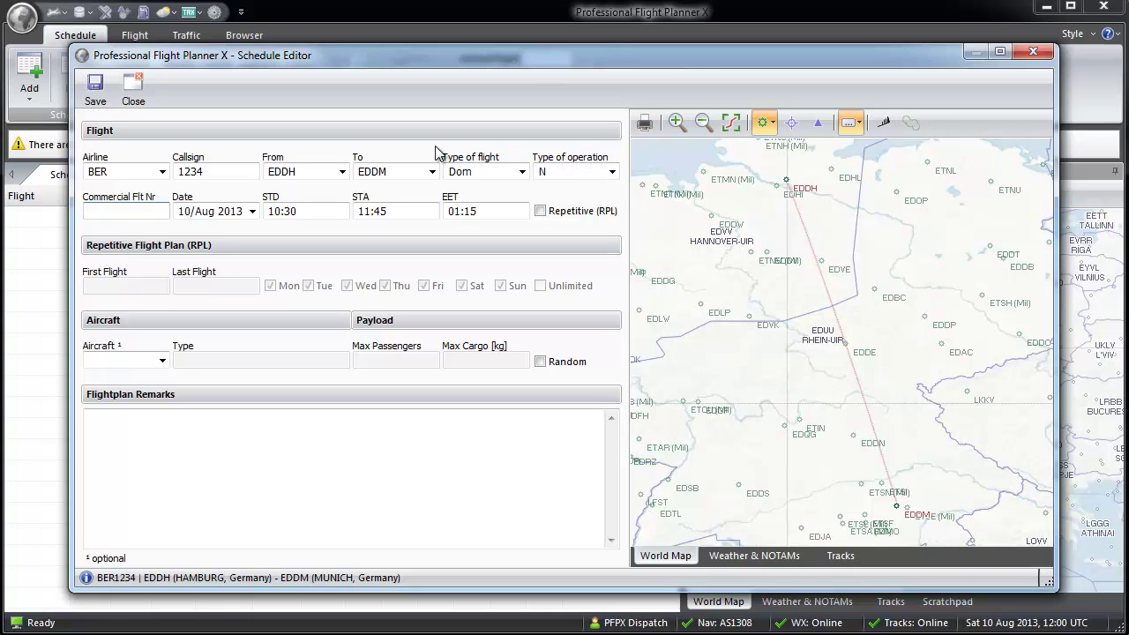
type("1234")
left_click(94, 88)
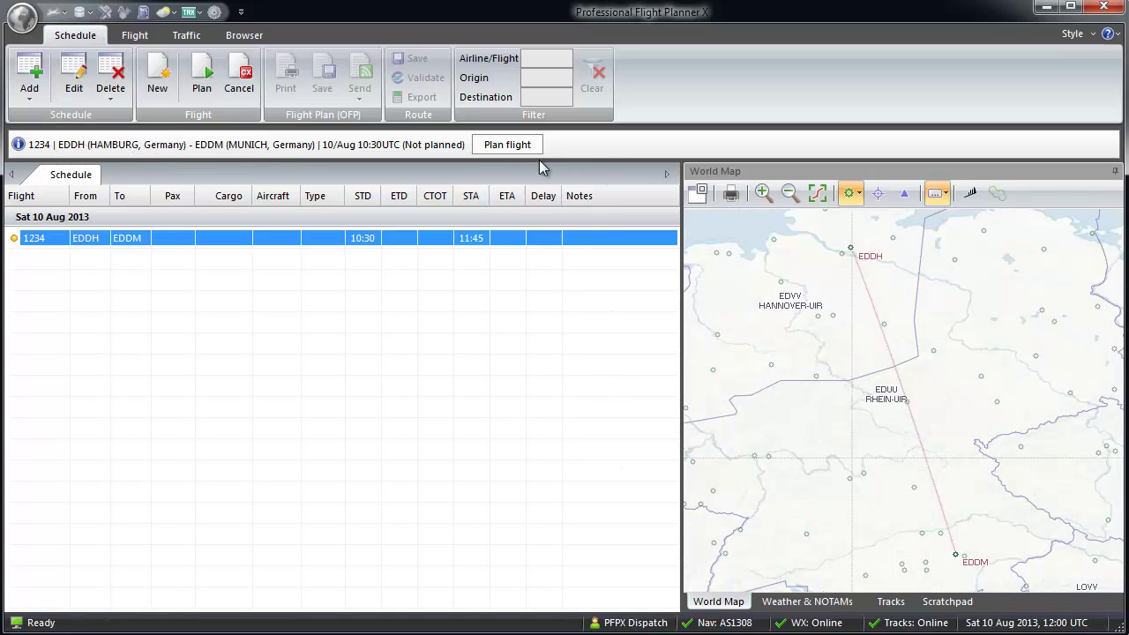
- Start planning flight BER1234 EDDH–EDDM and bring up the aircraft database
left_click(496, 148)
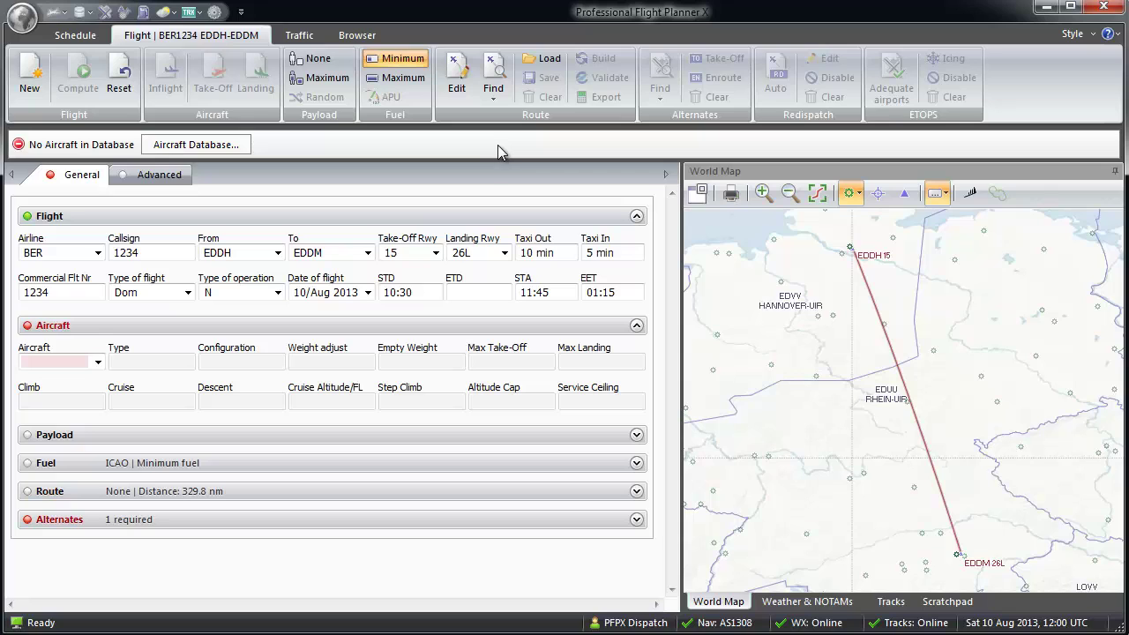
left_click(183, 146)
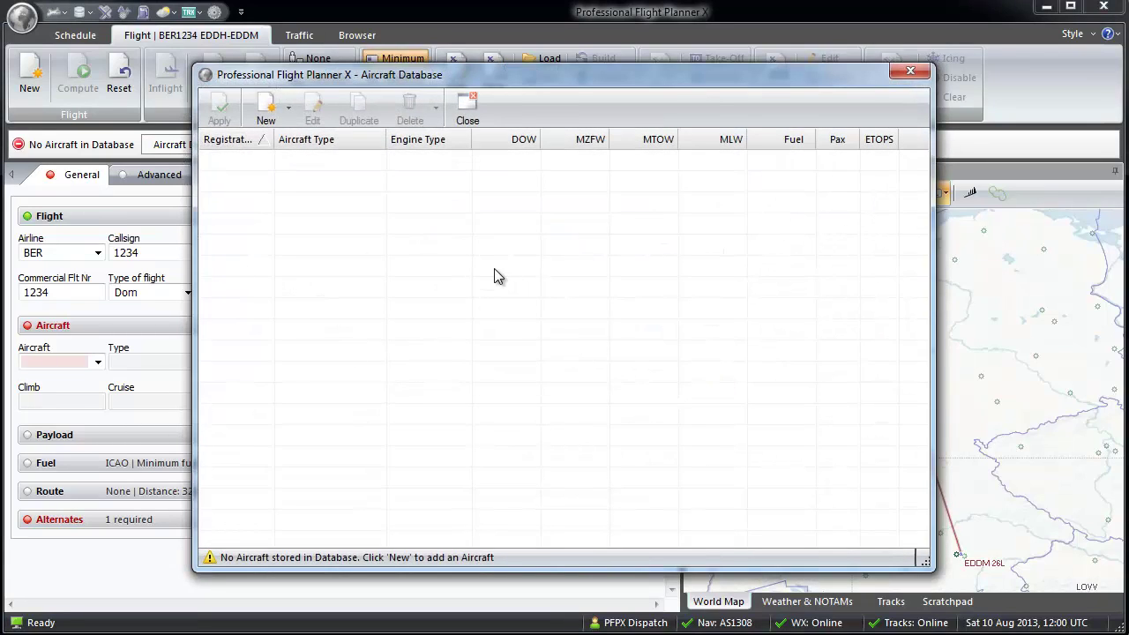
- Create a new aircraft from the PMDG Boeing 737-800 NGX Winglets template
left_click(288, 114)
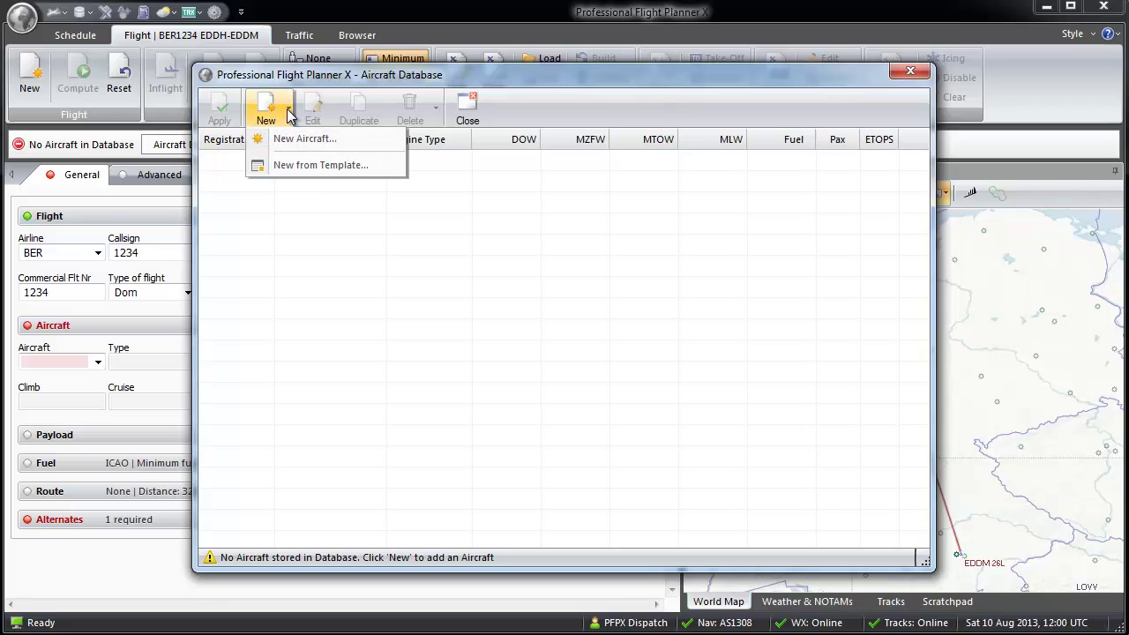
left_click(293, 165)
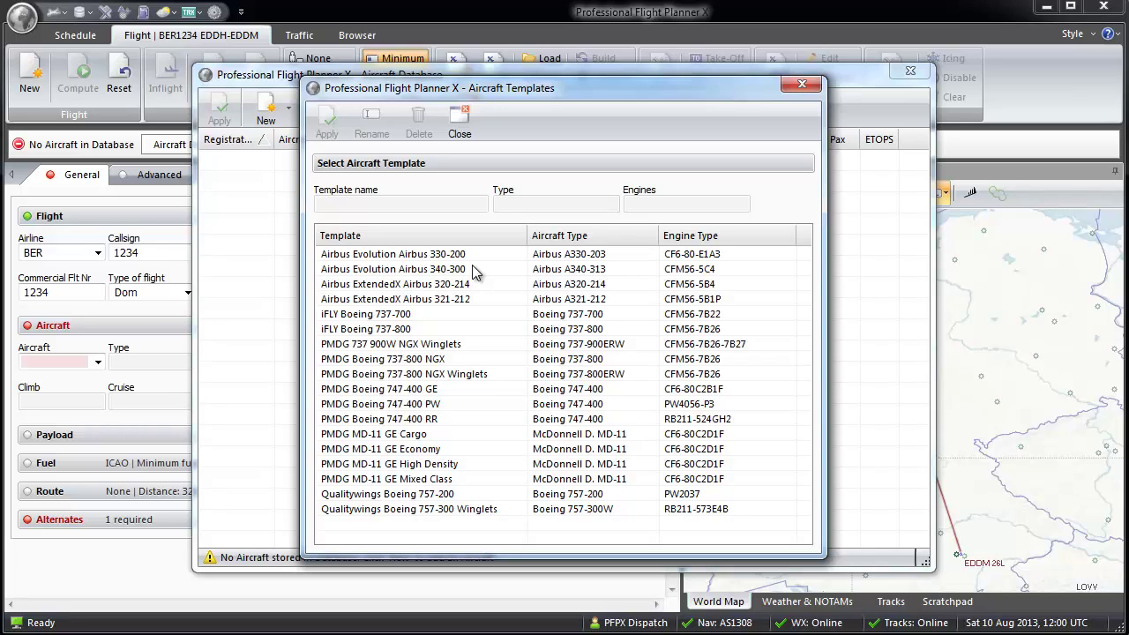
left_click(399, 375)
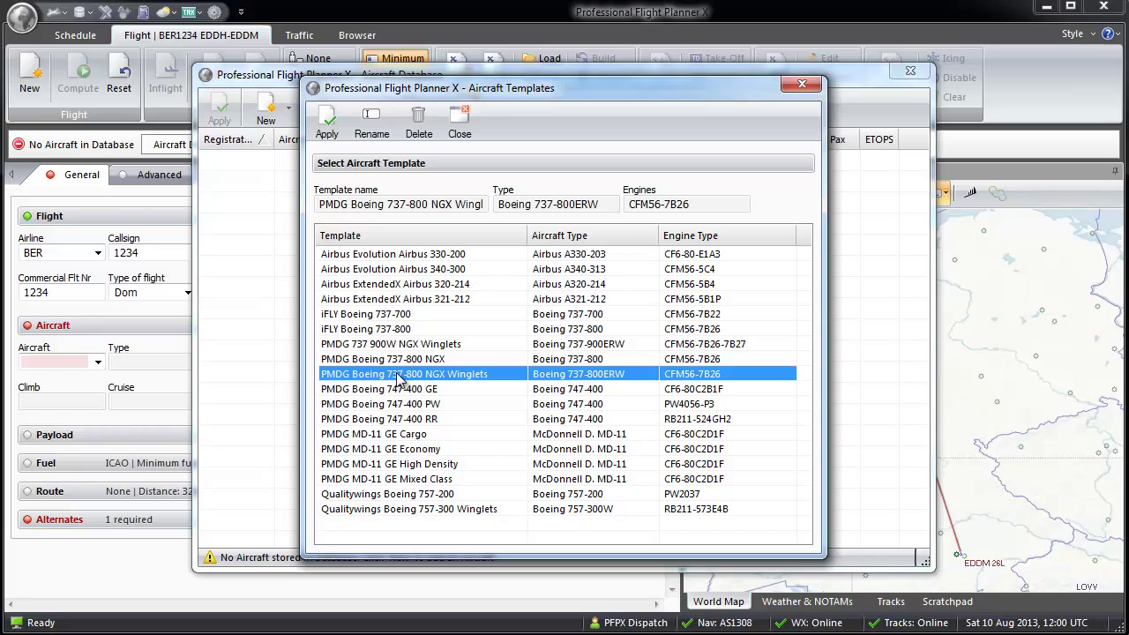
left_click(328, 128)
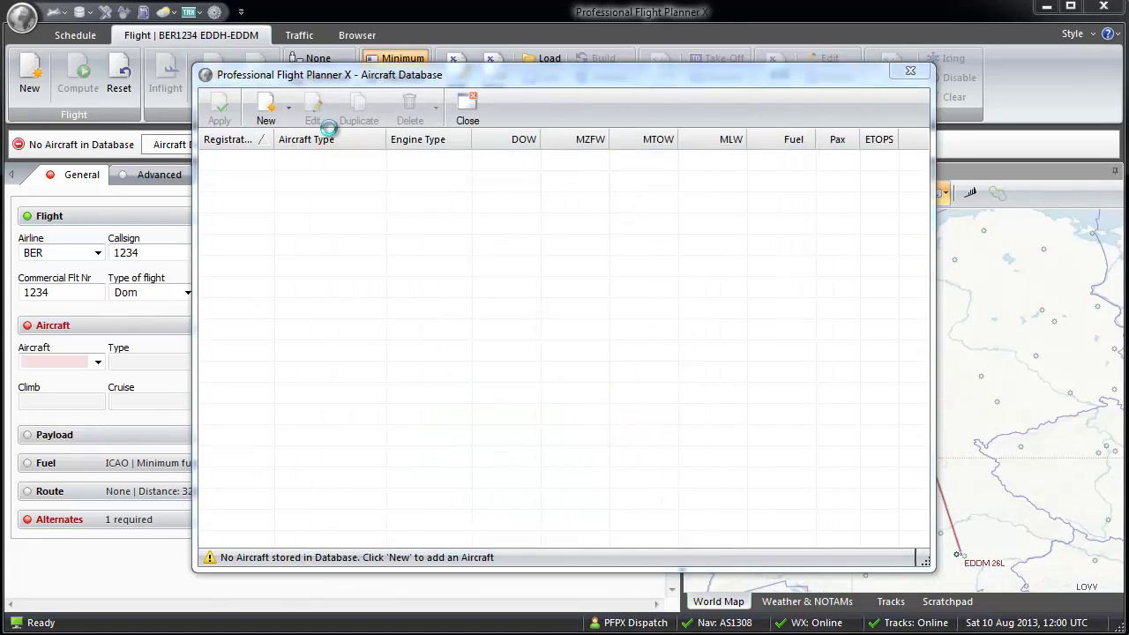
- Register the aircraft as D-ABAW with 186 passenger seats and save it
type("D")
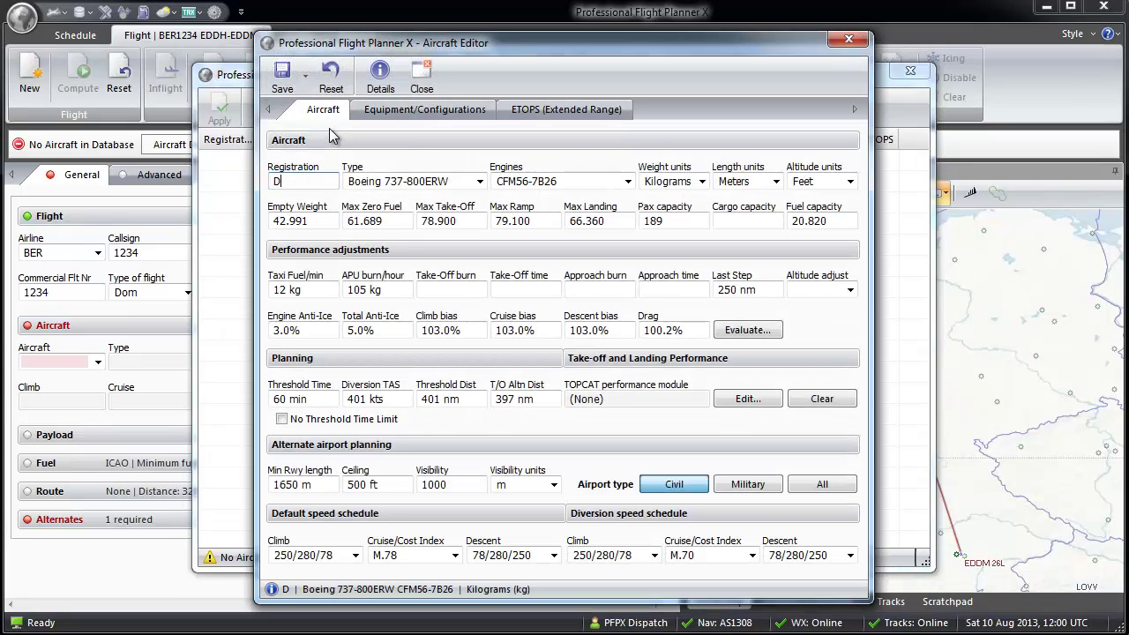
type("-A")
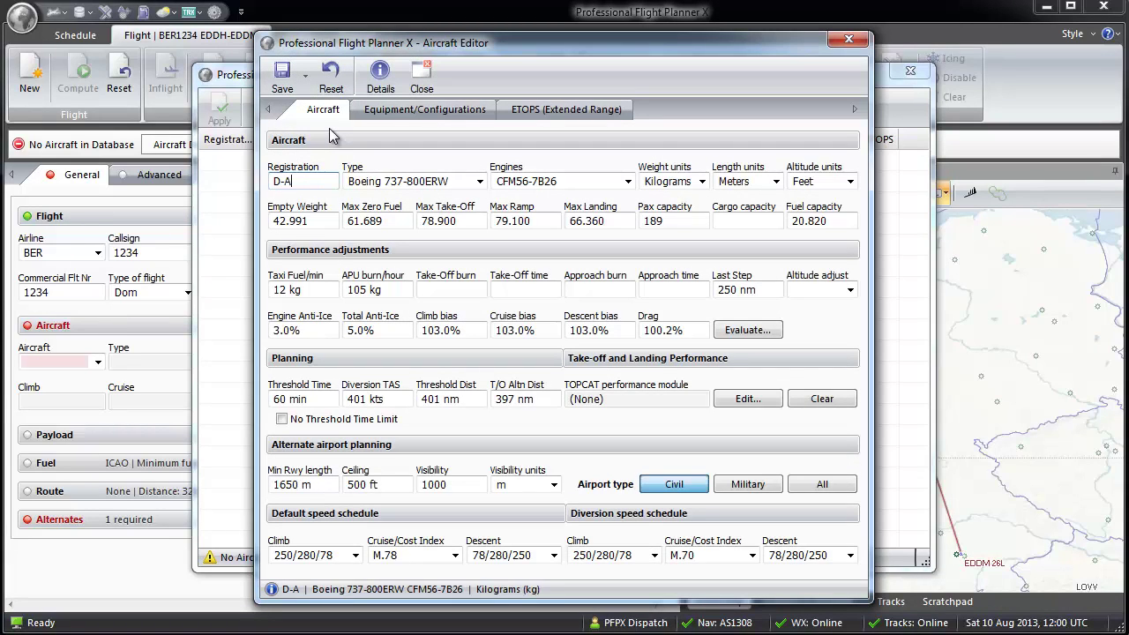
type("BAW")
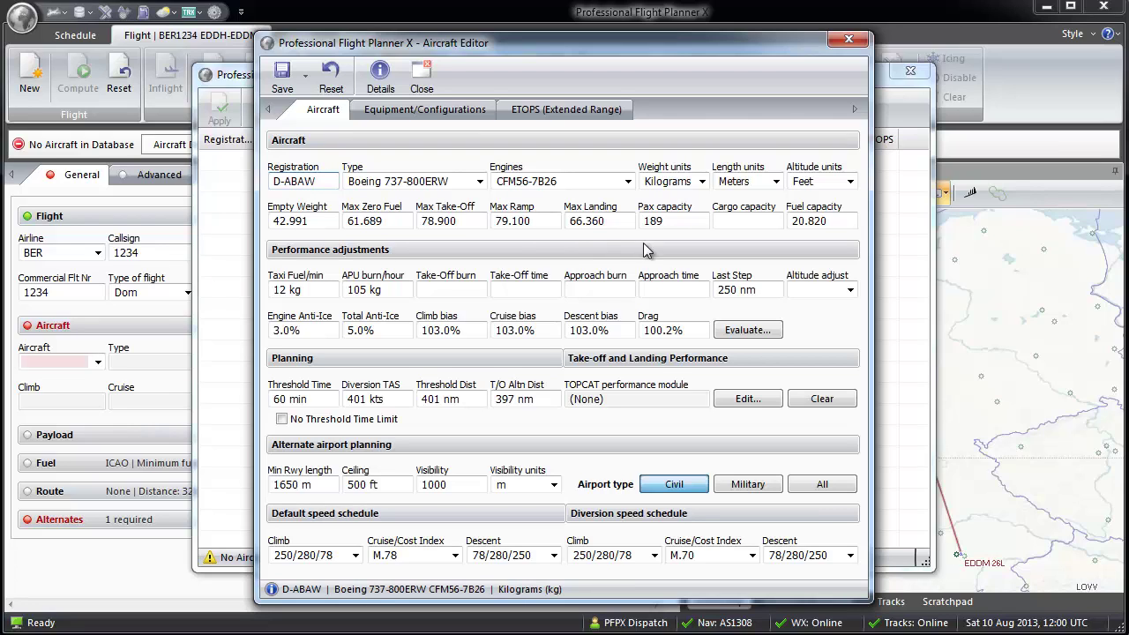
left_click(672, 222)
left_click(285, 83)
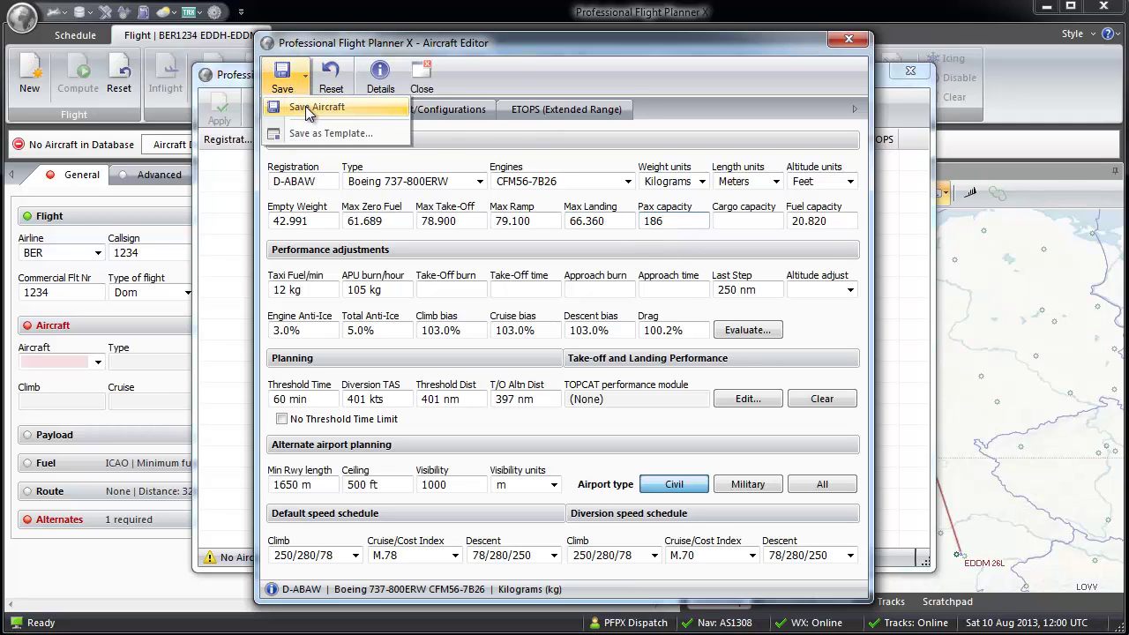
left_click(309, 109)
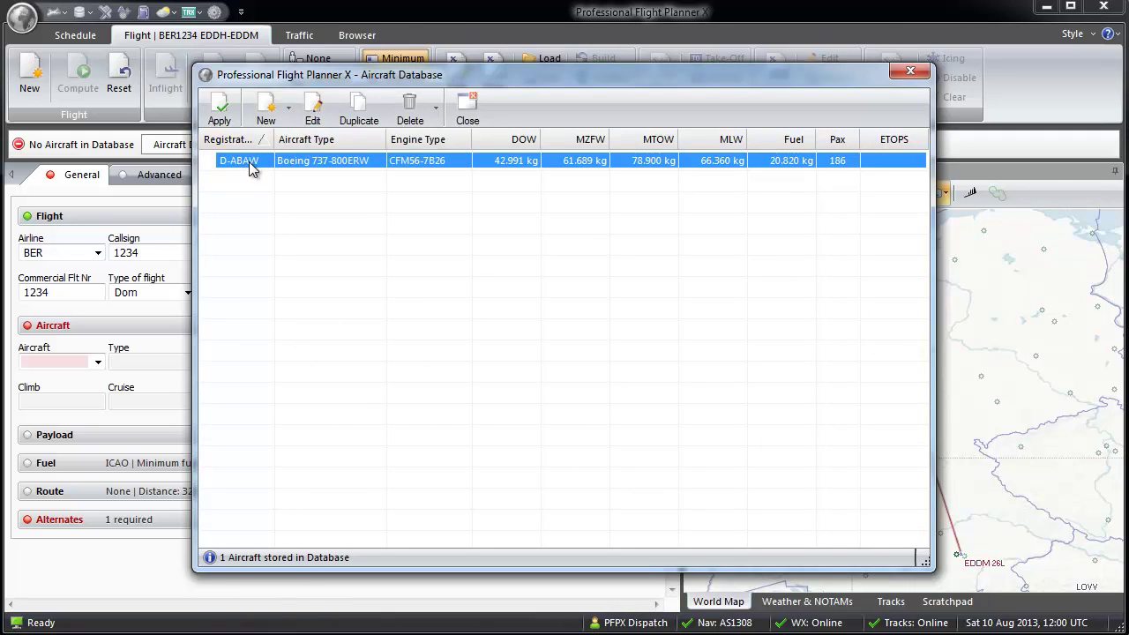
- Assign aircraft D-ABAW (42.991 empty weight, 78.900 MTOW, M.78 cruise) to flight BER1234
left_click(217, 113)
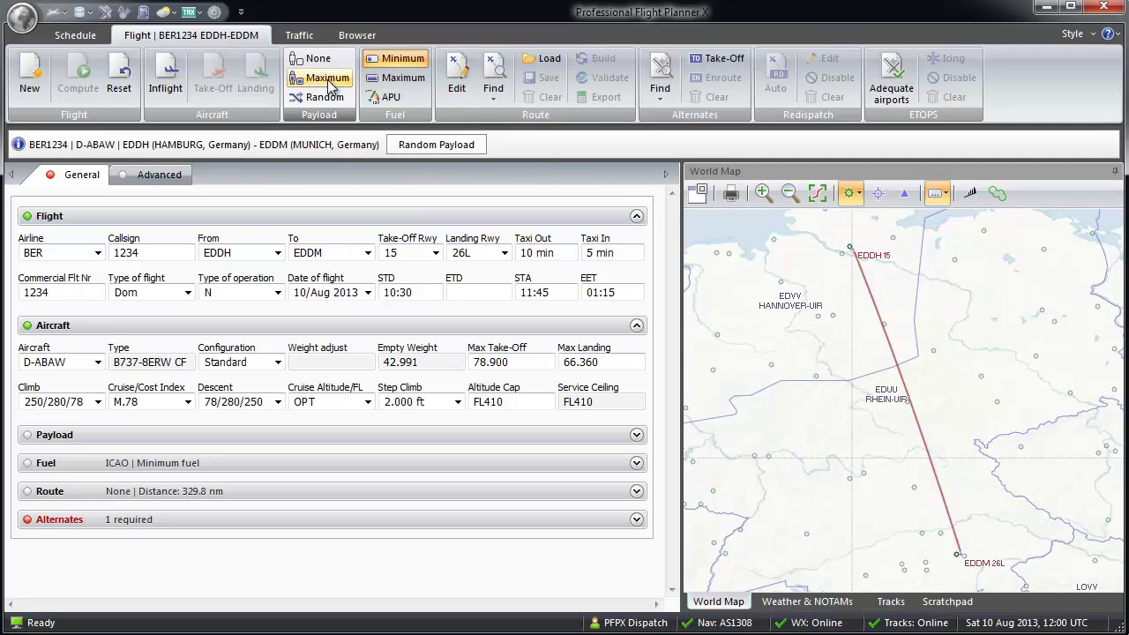
- Randomize the payload to 125 adults and 5 children, then auto-find the EDDH–EDDM route
left_click(419, 146)
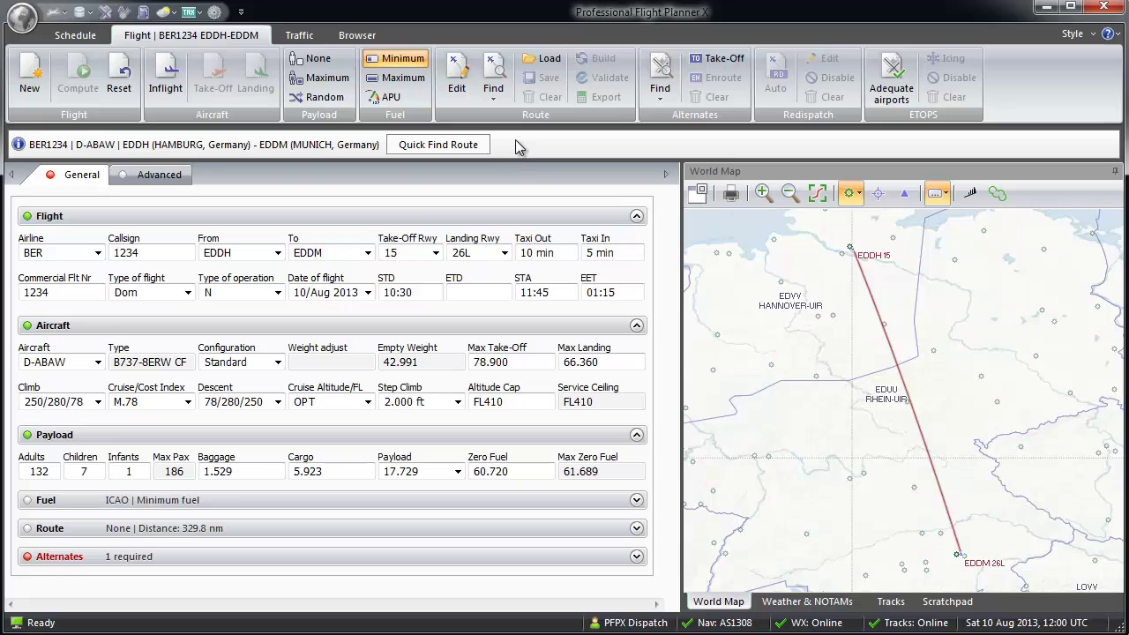
left_click(317, 97)
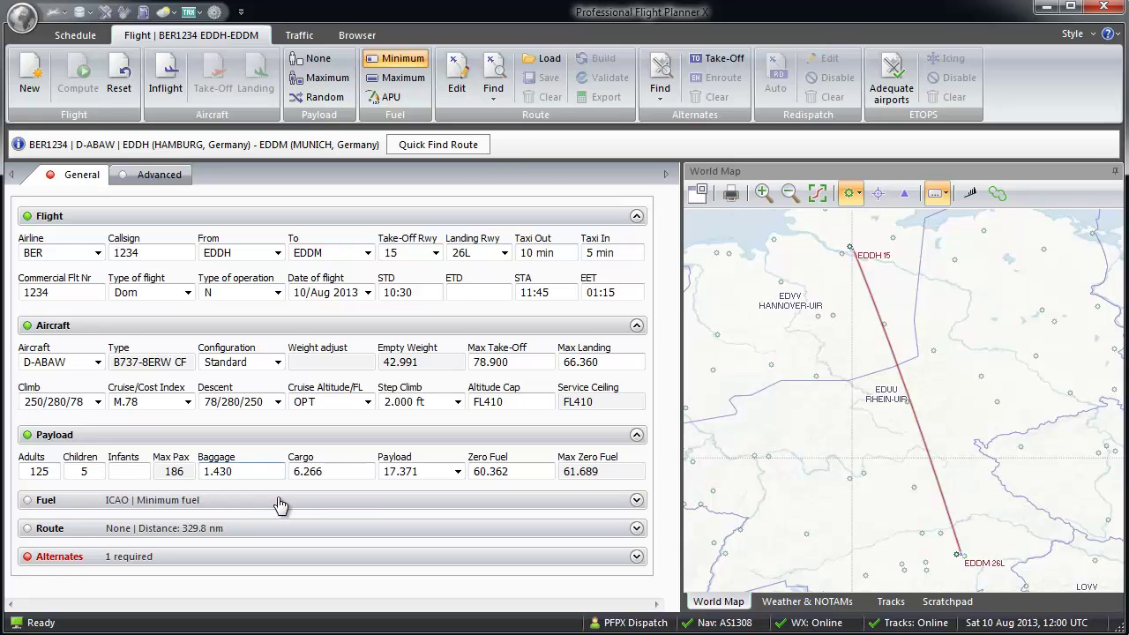
left_click(440, 147)
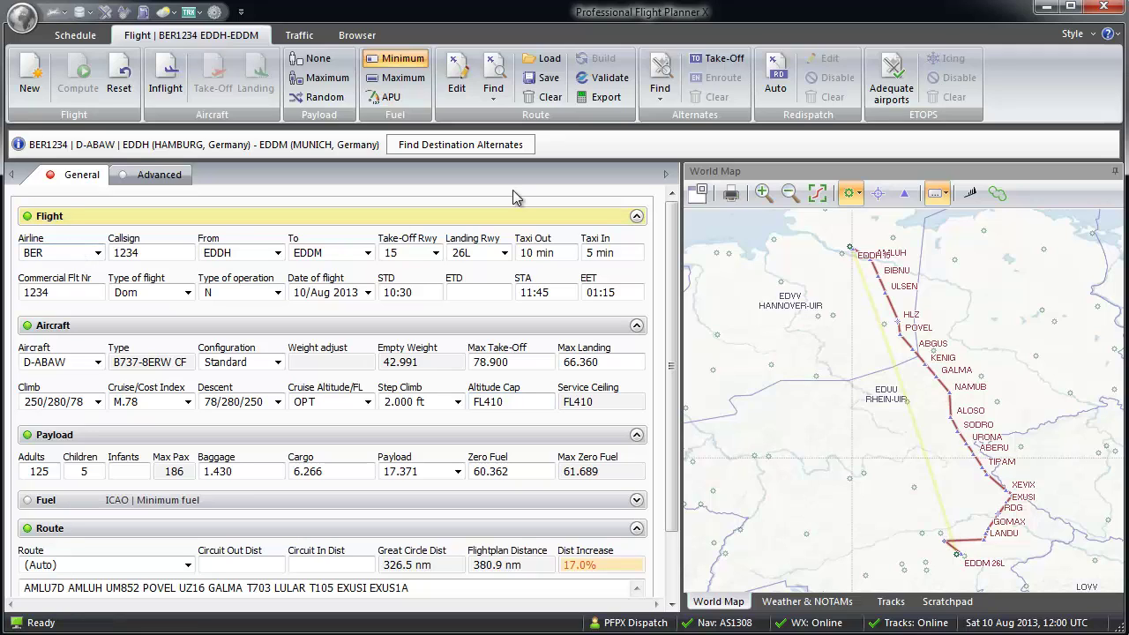
- Find destination alternates for the flight, leaving the first alternate on Auto
left_click(495, 148)
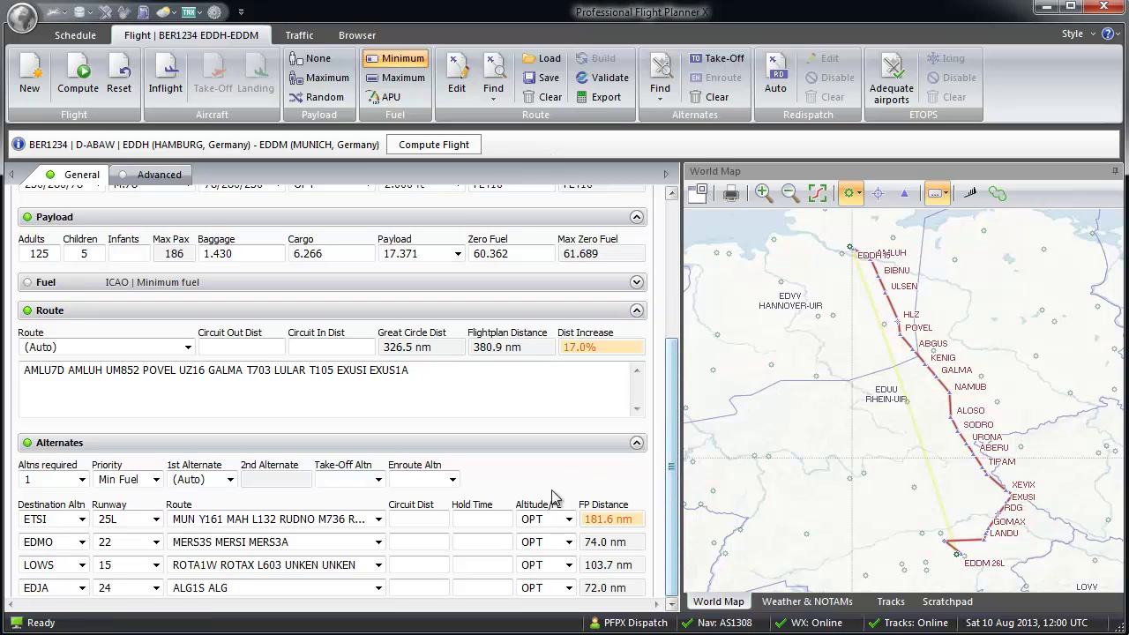
left_click(231, 480)
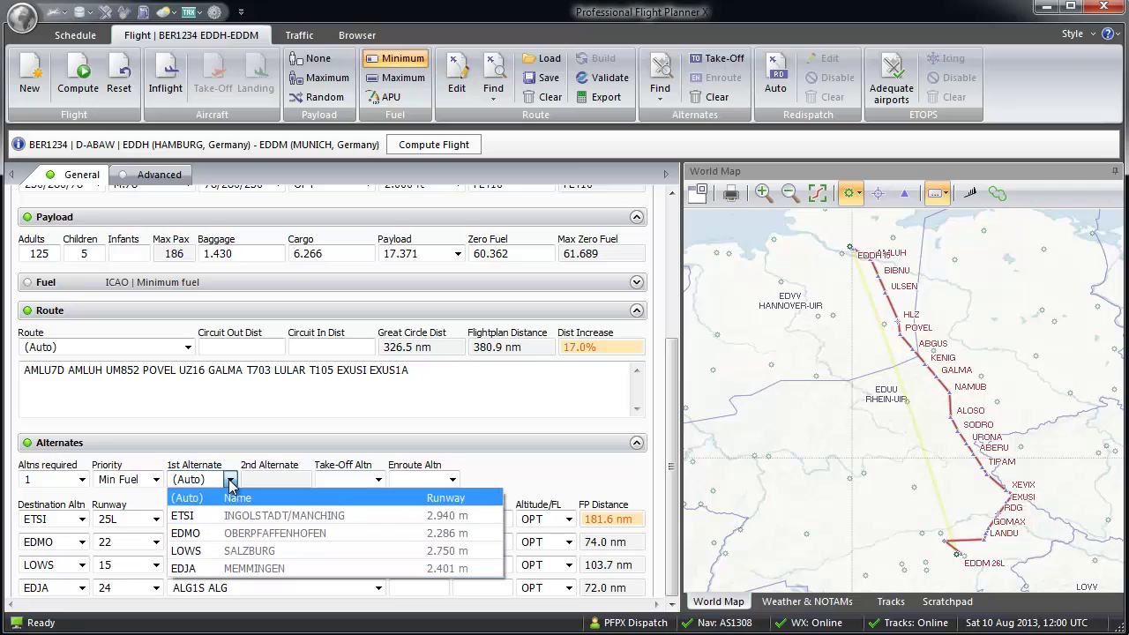
left_click(223, 498)
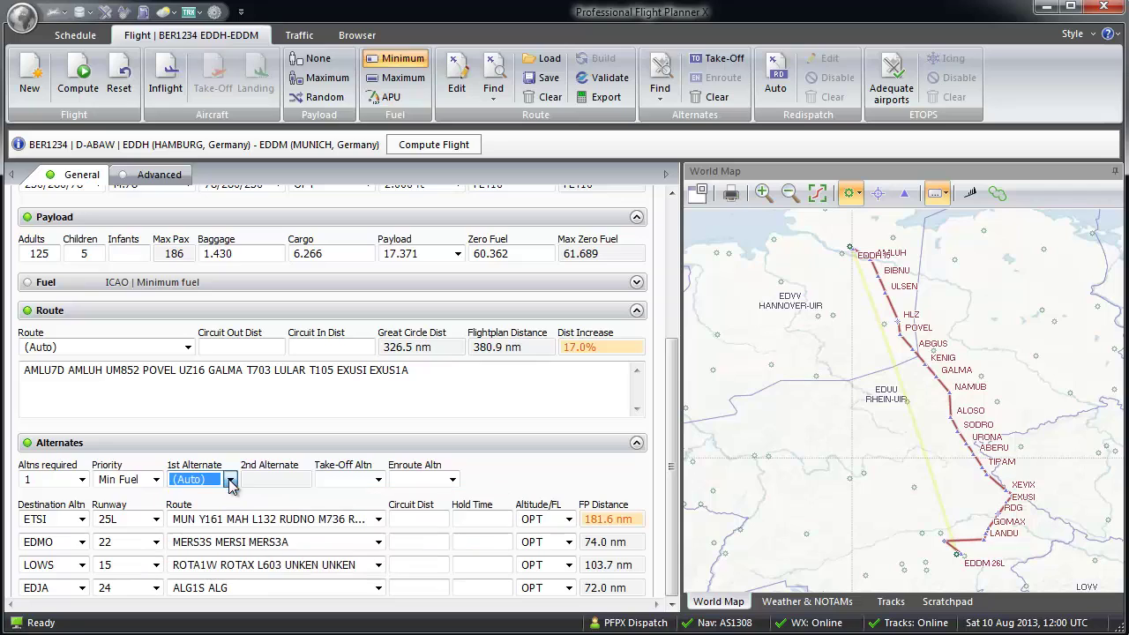
- Replace EDMO with EDDN, make it the 1st alternate and find its route
left_click(60, 544)
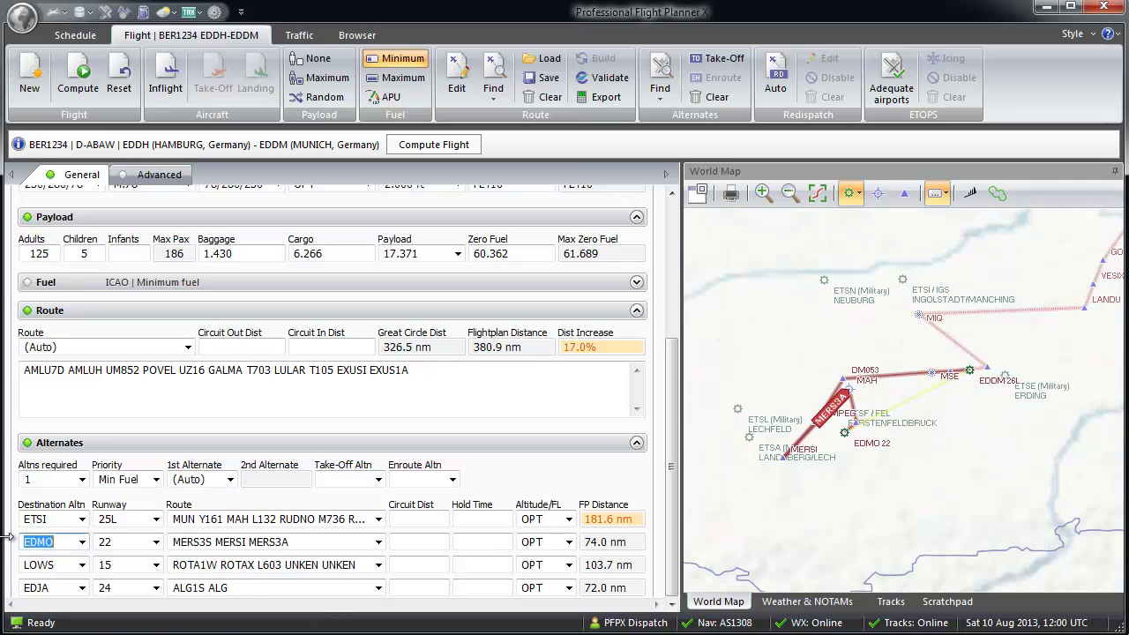
type("EDDN")
left_click(229, 479)
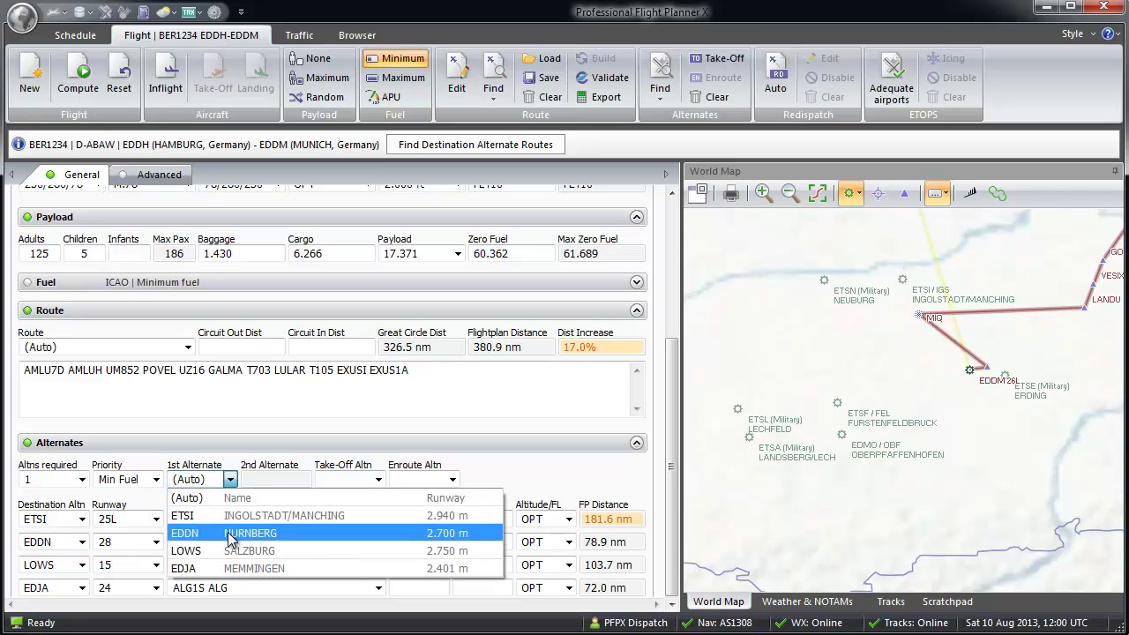
left_click(229, 532)
left_click(244, 519)
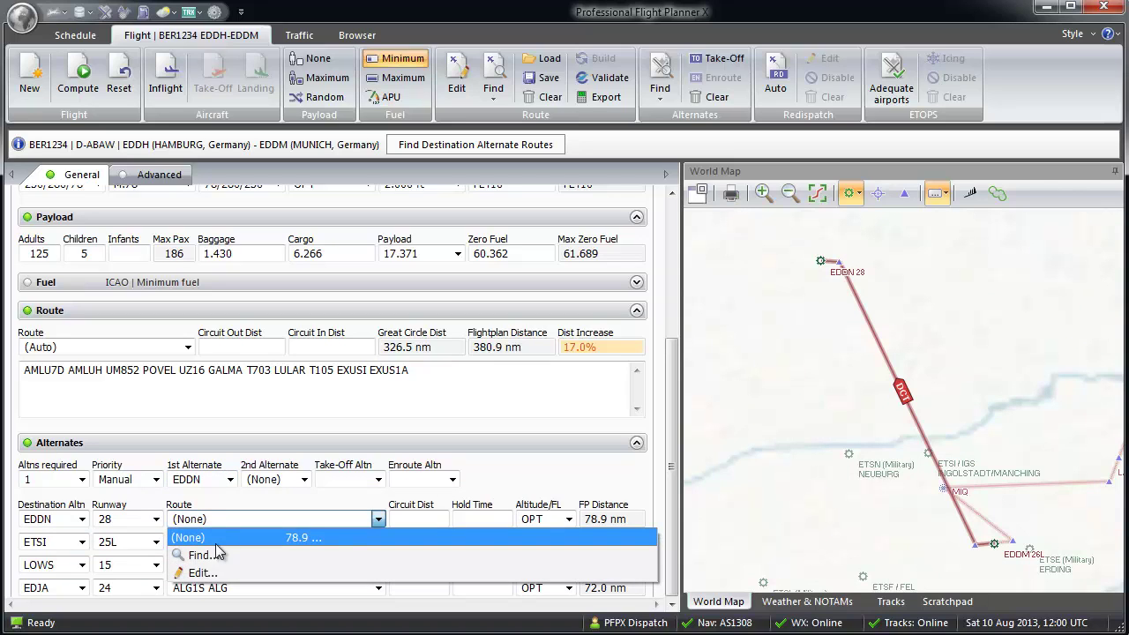
left_click(218, 554)
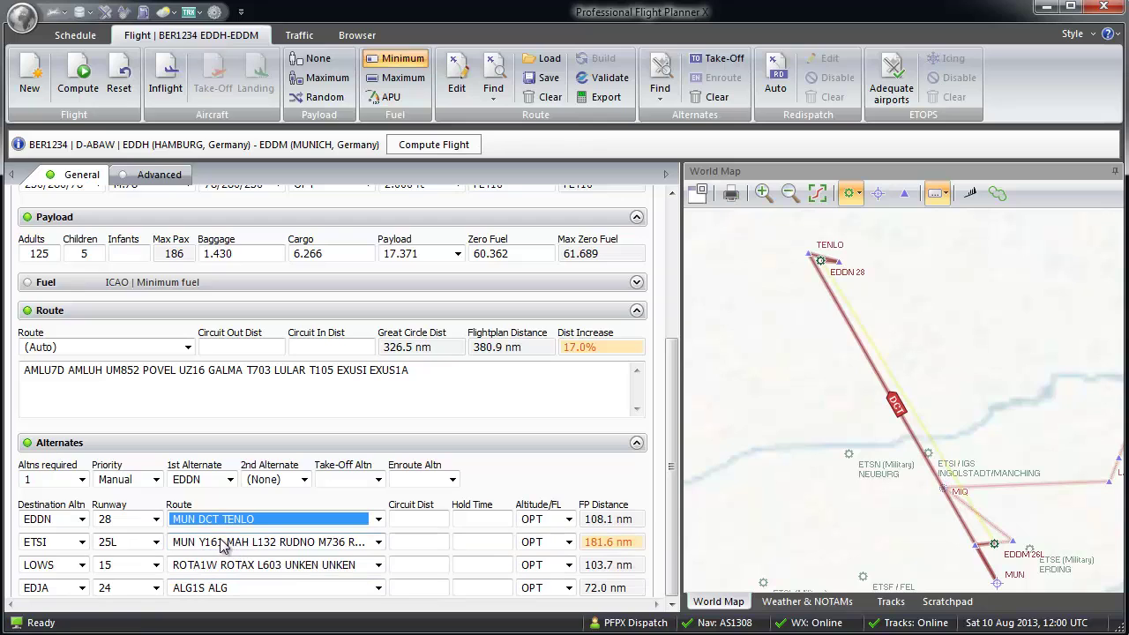
- Compute the flight plan (380.9 nm, 2.862 kg burnoff) and pass CFMU validation with no errors
left_click(436, 150)
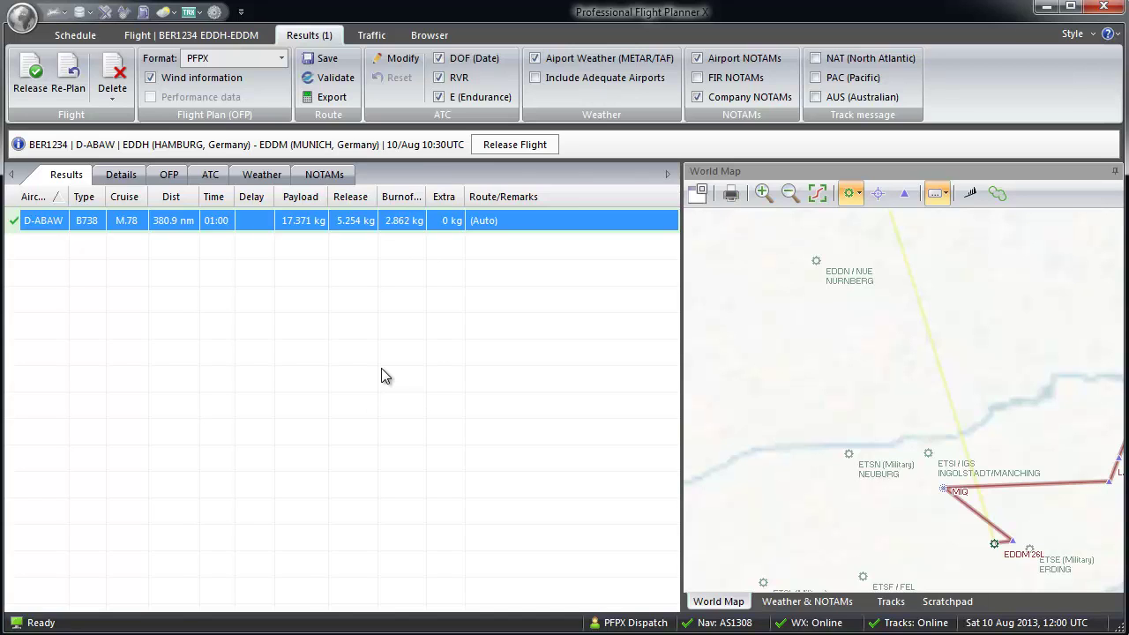
left_click(338, 81)
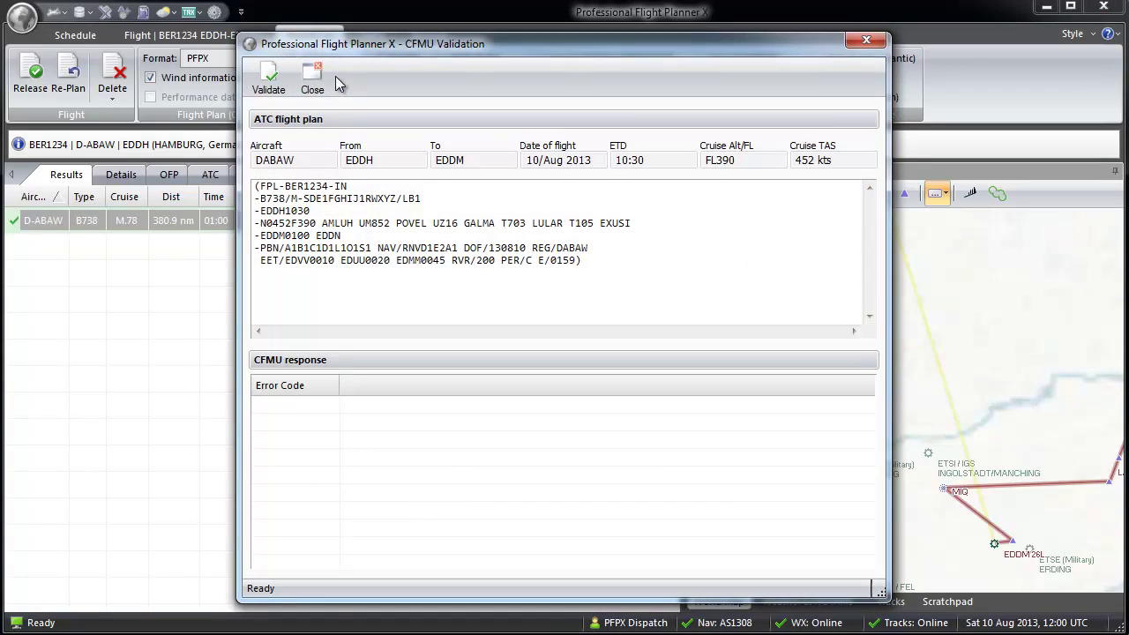
left_click(268, 76)
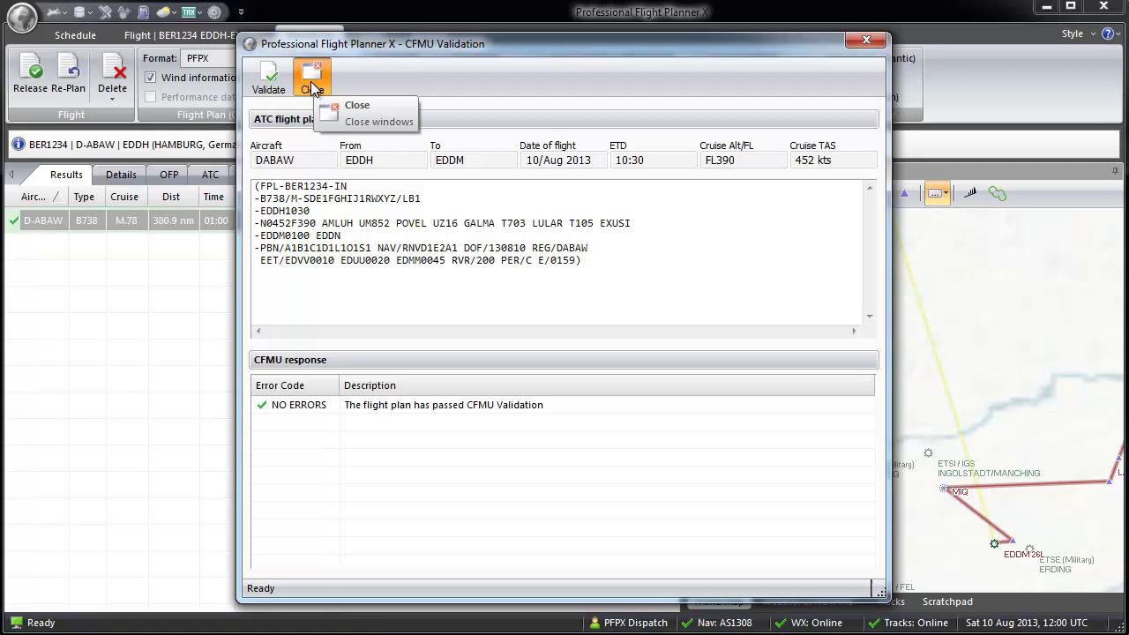
left_click(311, 86)
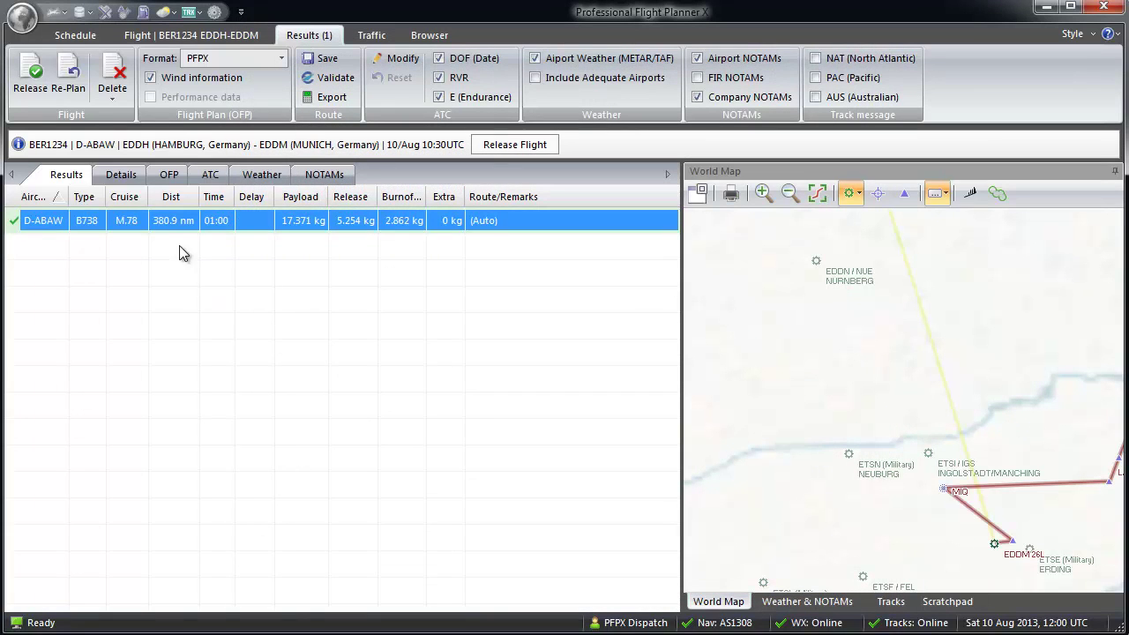
- Review the Details, OFP, ATC, Weather and NOTAMs tabs, then release flight 1234 as Release #1
left_click(123, 177)
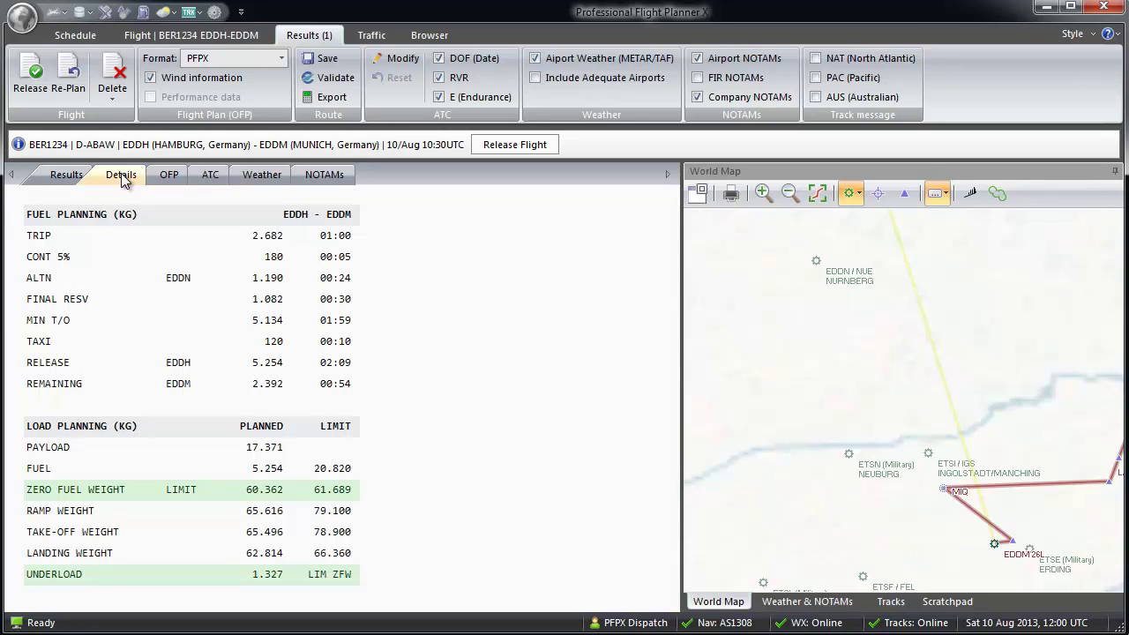
left_click(169, 176)
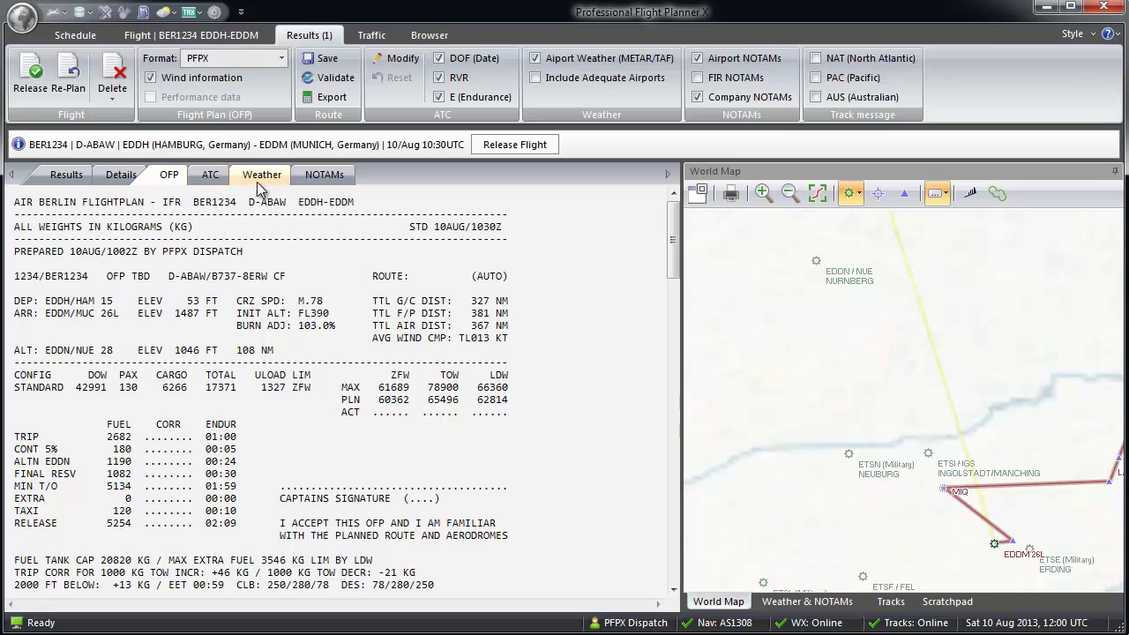
left_click(213, 180)
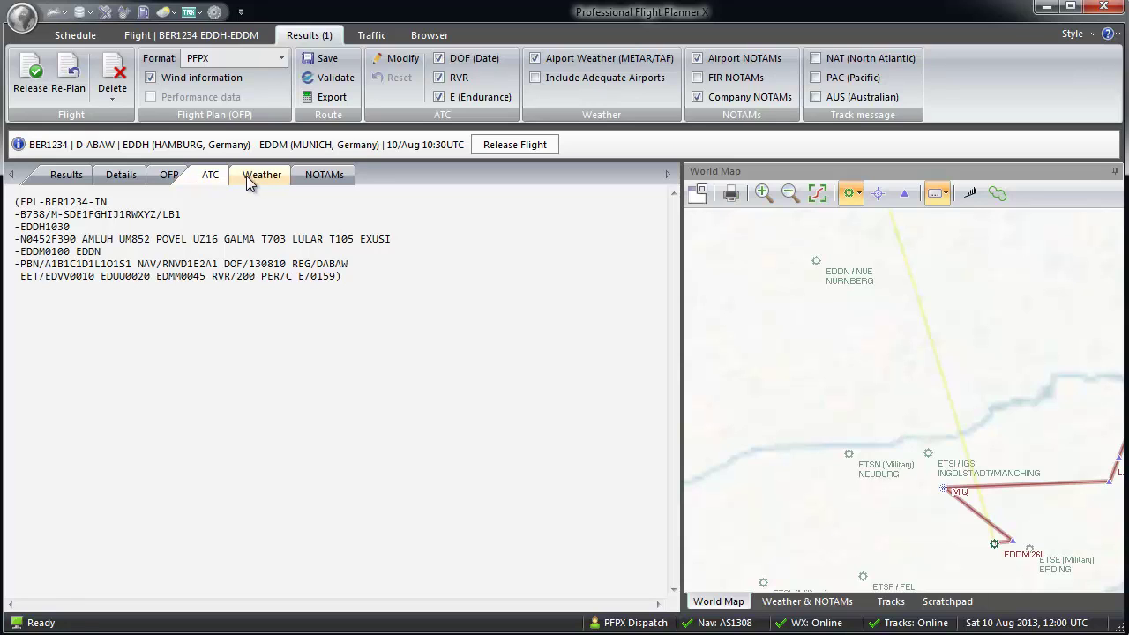
left_click(254, 181)
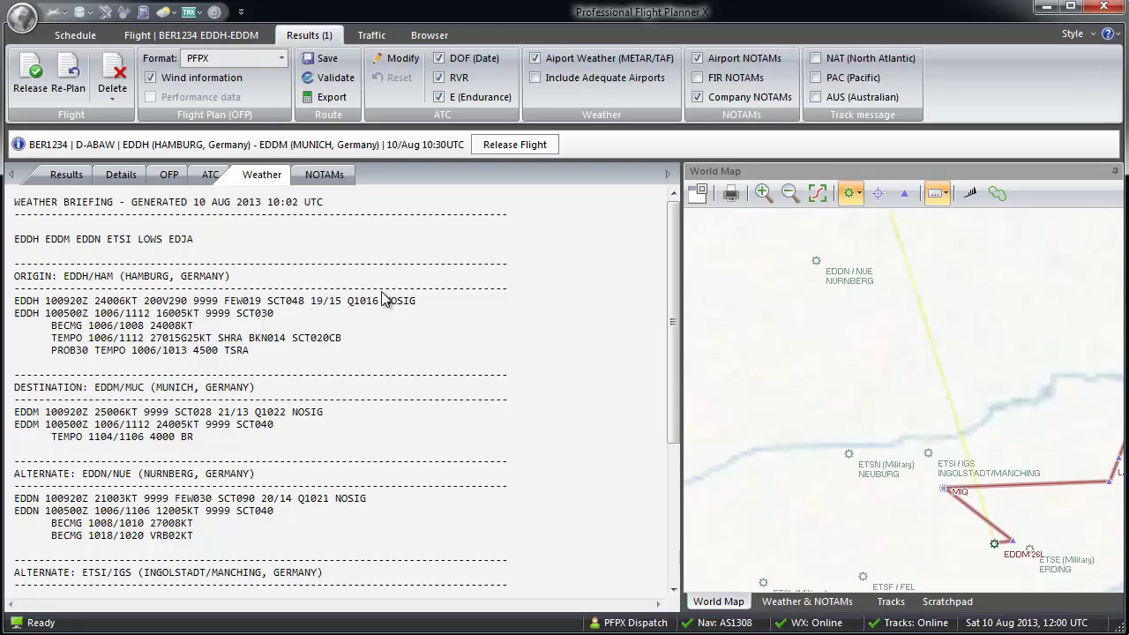
left_click(324, 176)
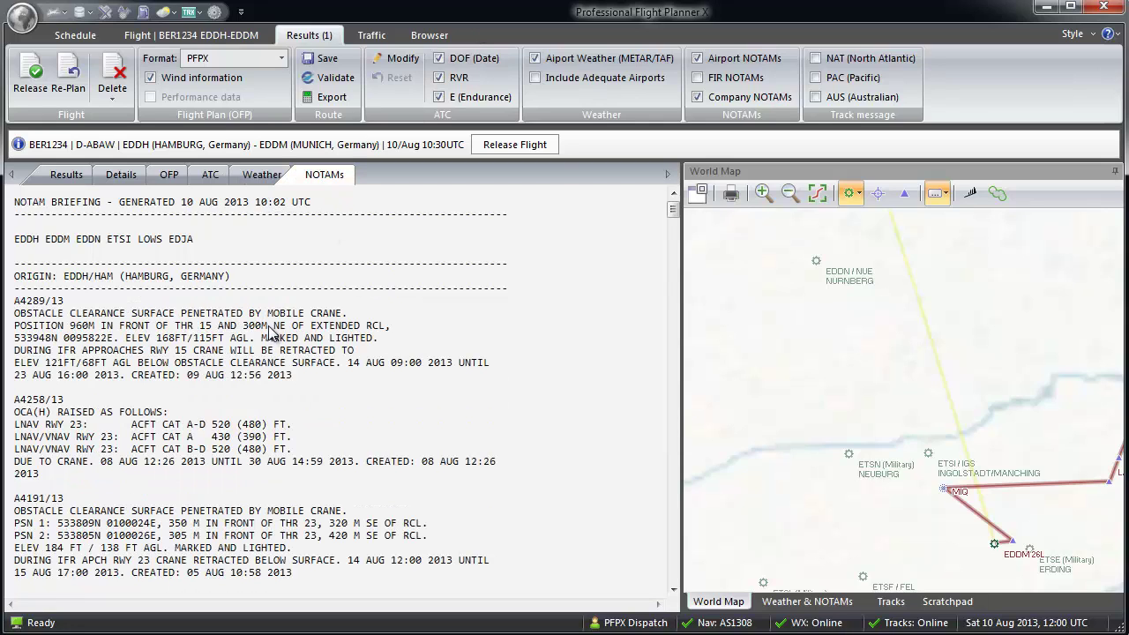
left_click(509, 145)
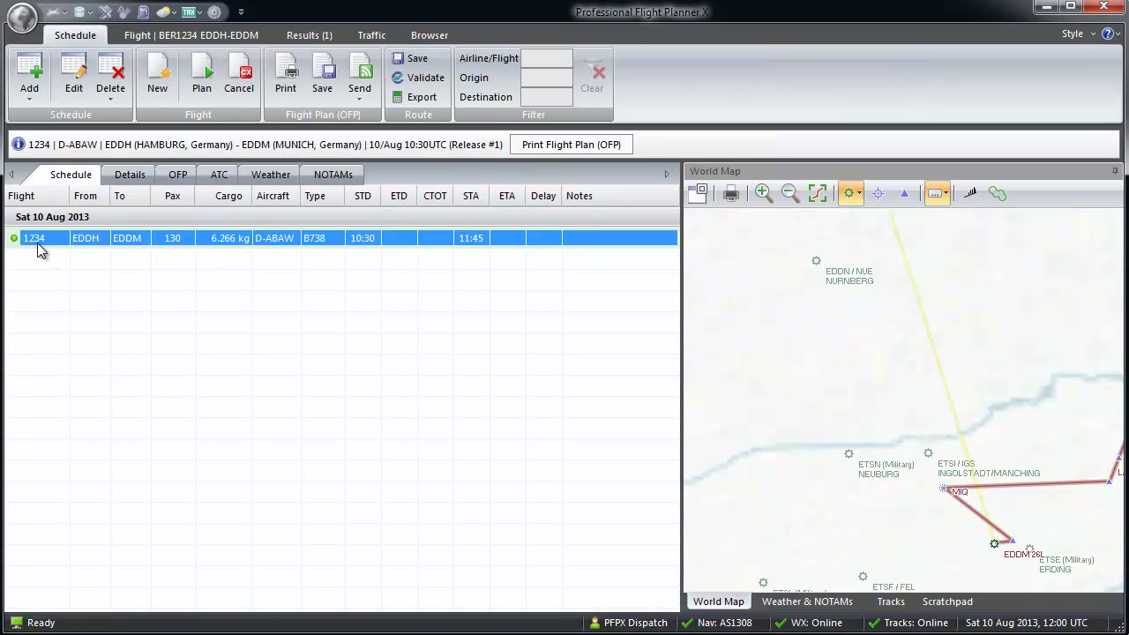
- Print the OFP including weather briefing and Detailed (6) wind charts
left_click(573, 144)
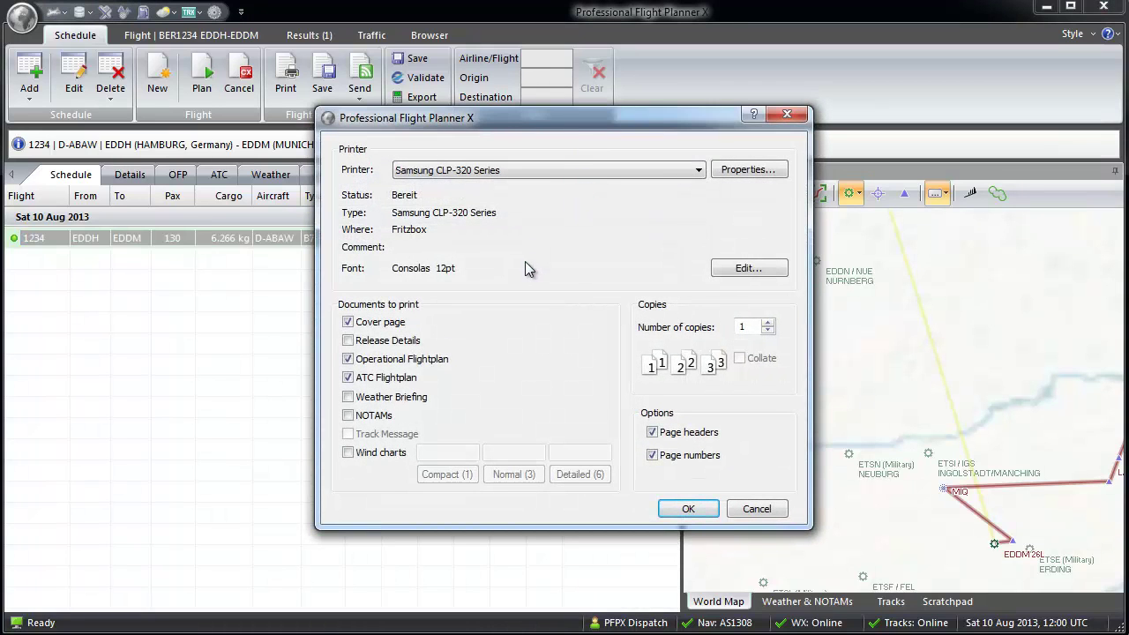
left_click(348, 342)
left_click(348, 341)
left_click(349, 397)
left_click(348, 452)
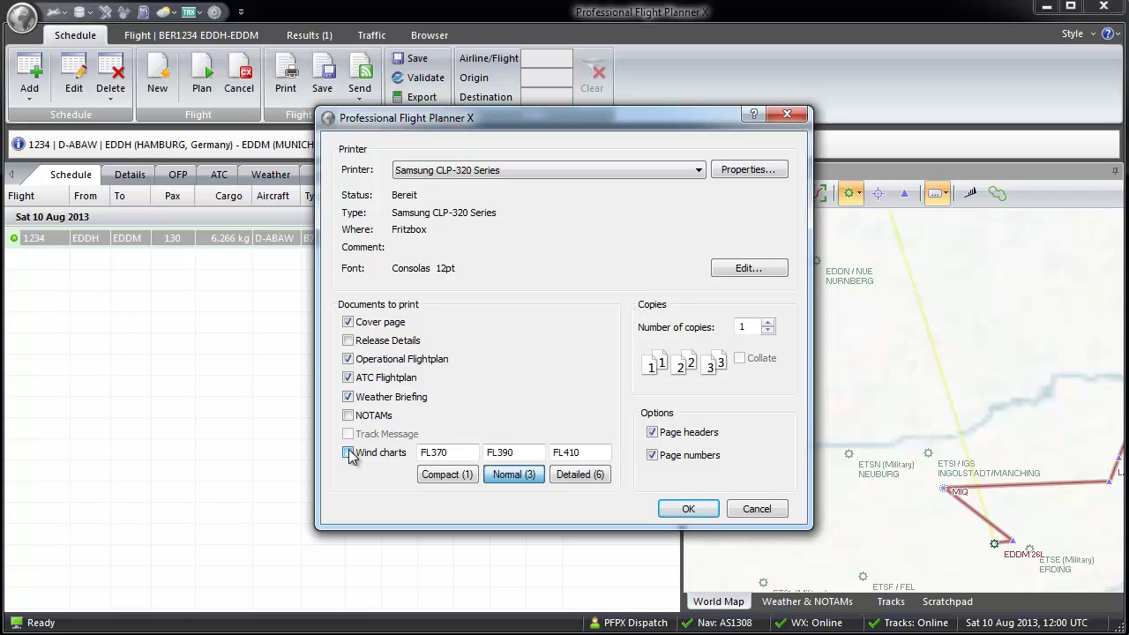
left_click(454, 481)
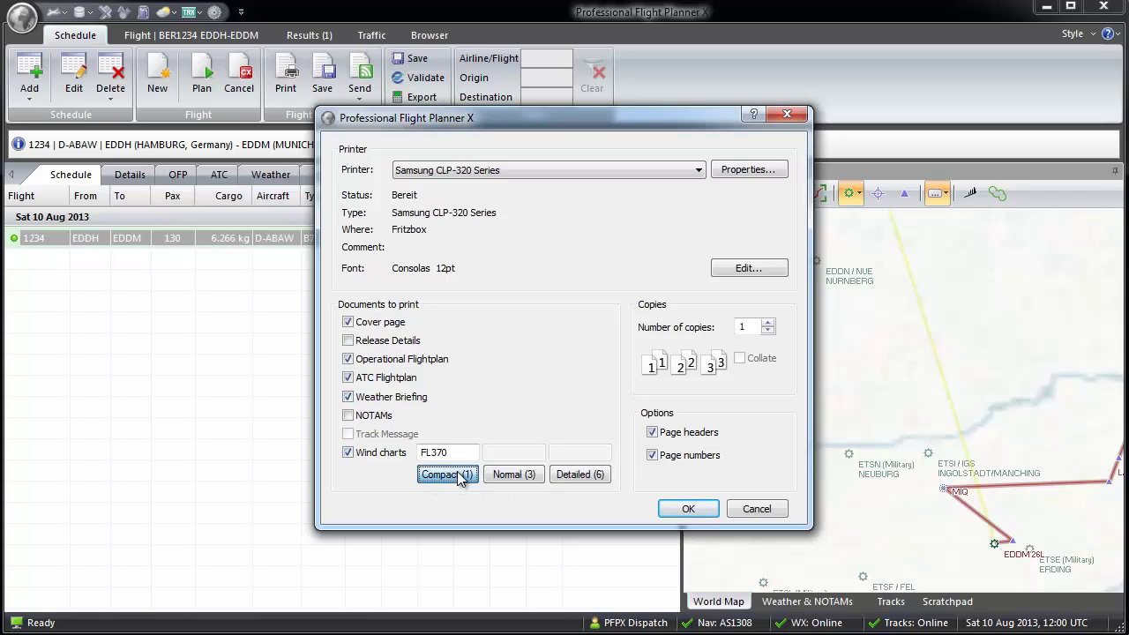
left_click(496, 476)
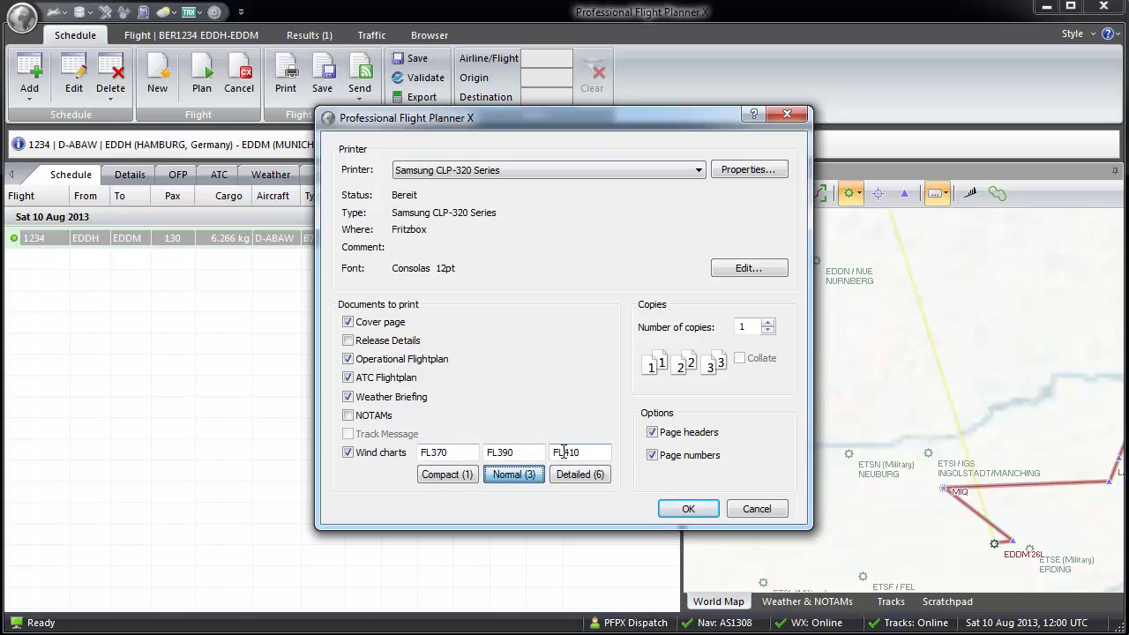
left_click(577, 476)
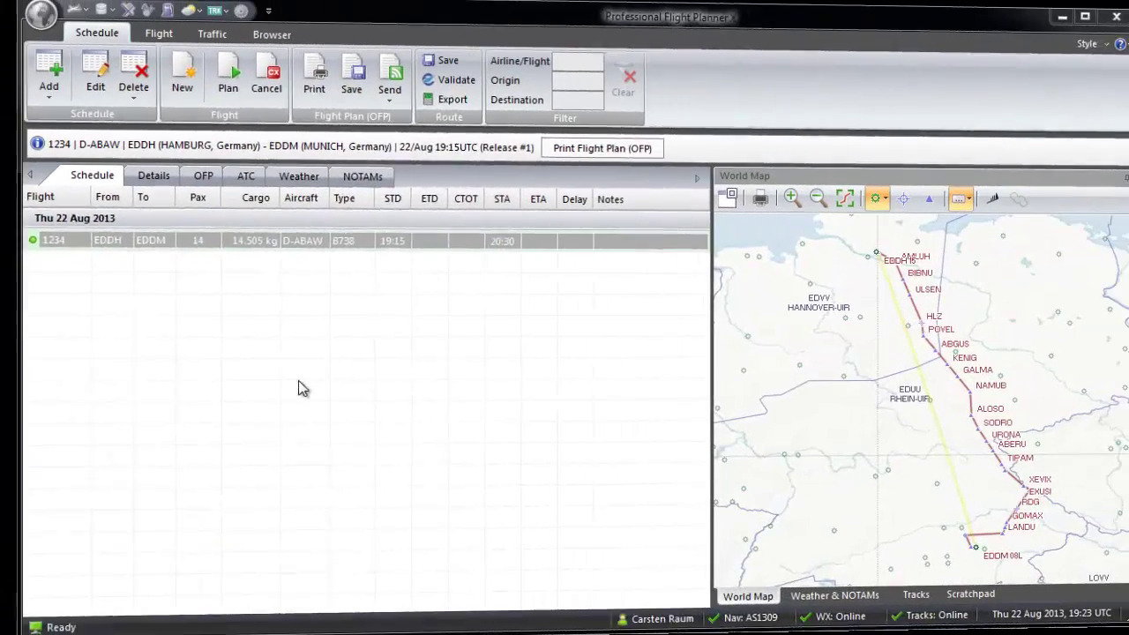
- Set the export FSX folder to C:\Program Files (x86)\Microsoft Games\Microsoft Flight Simulator X
left_click(428, 101)
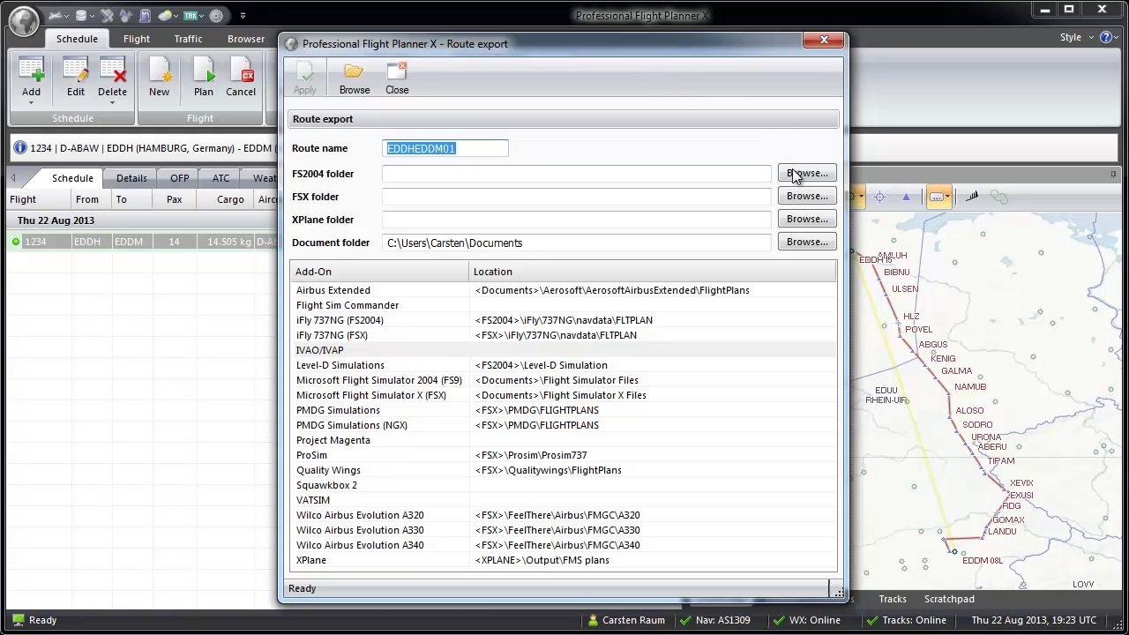
left_click(798, 198)
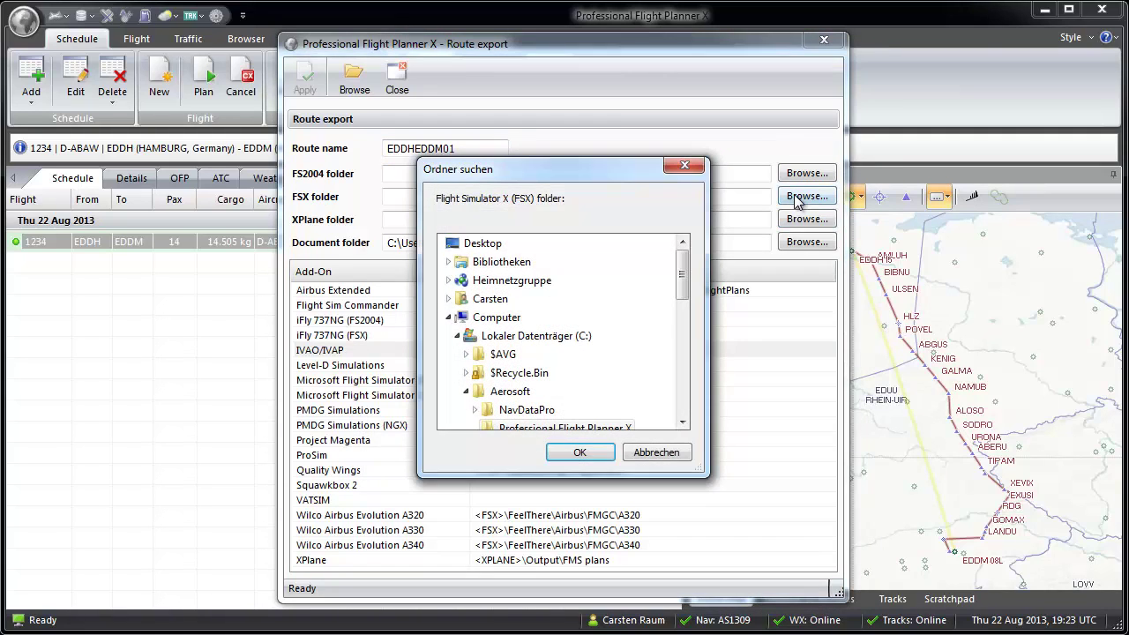
scroll(543, 371, "down", 4)
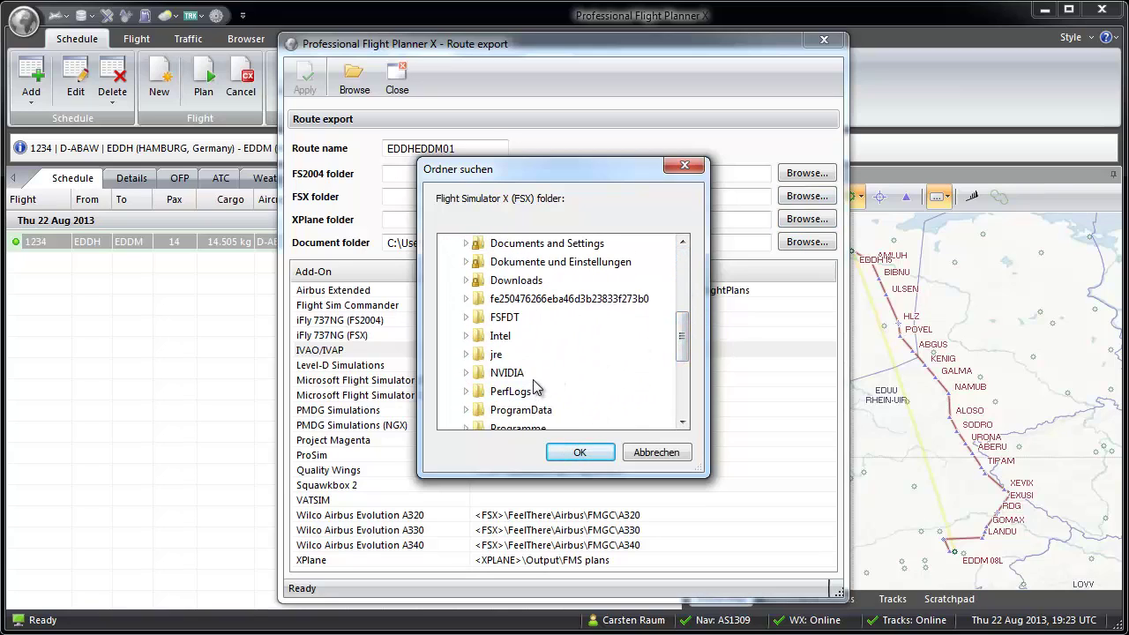
left_click_drag(685, 328, 685, 338)
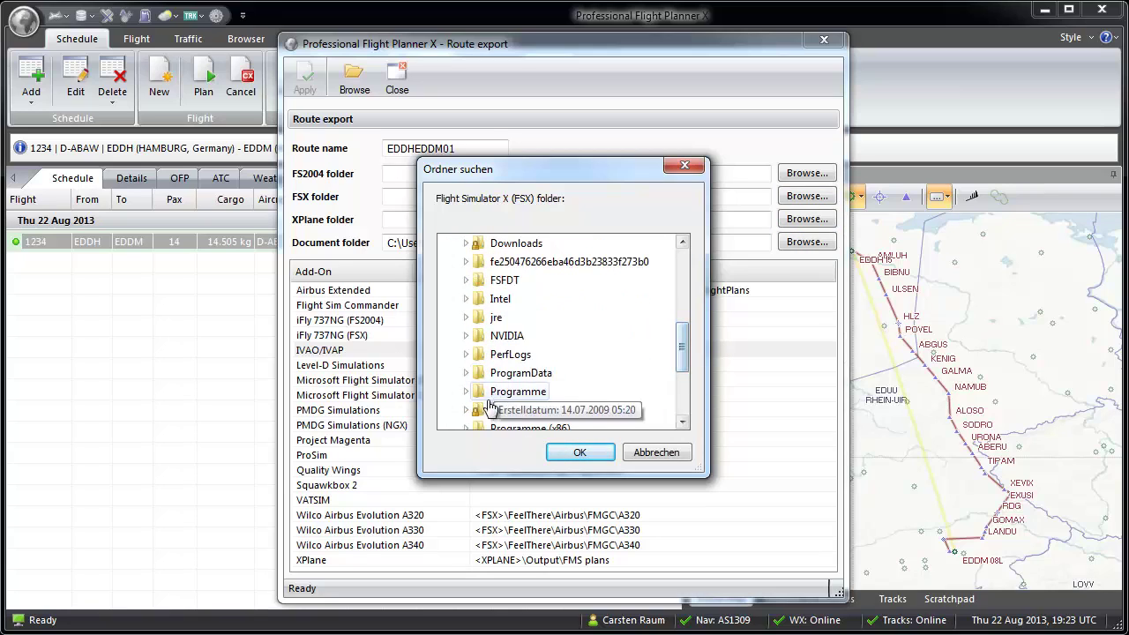
left_click(465, 429)
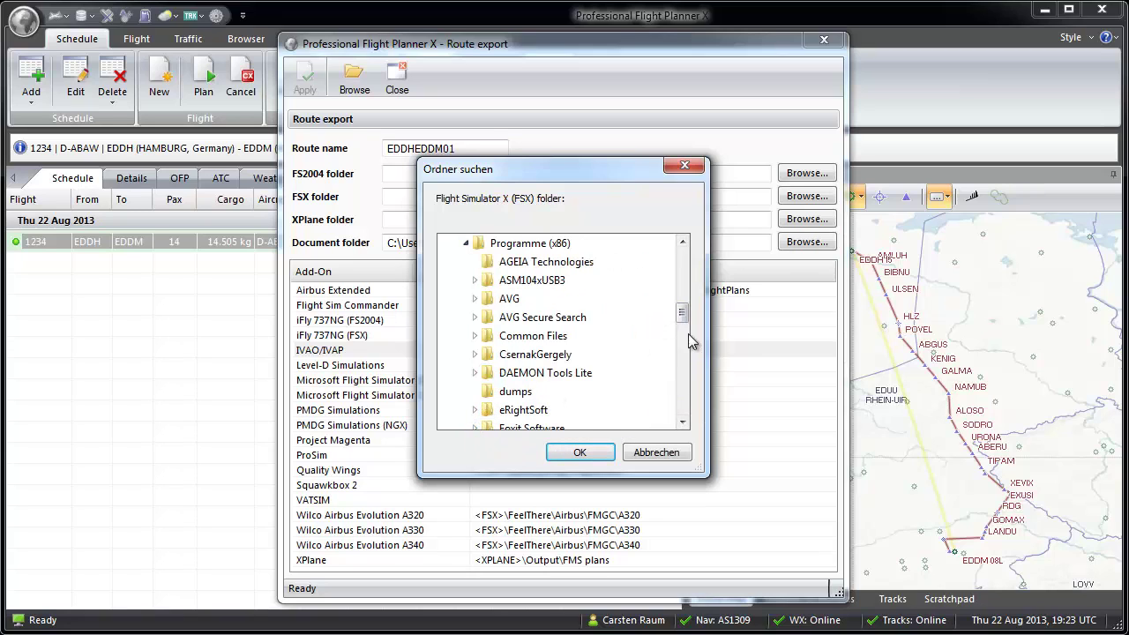
left_click_drag(690, 314, 692, 359)
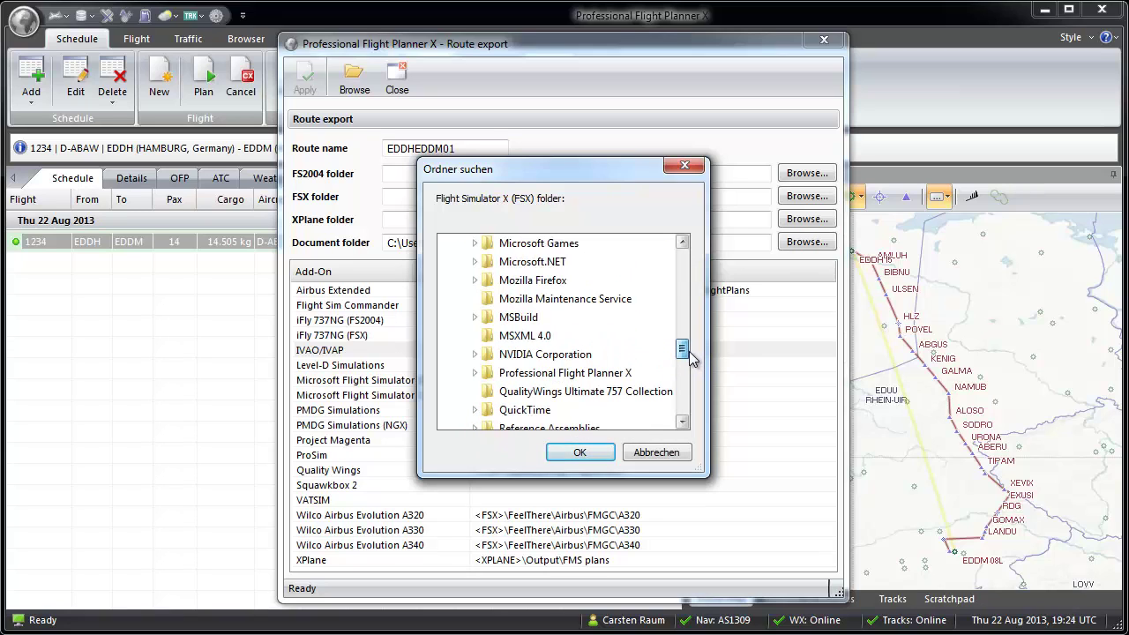
left_click(474, 243)
left_click(565, 280)
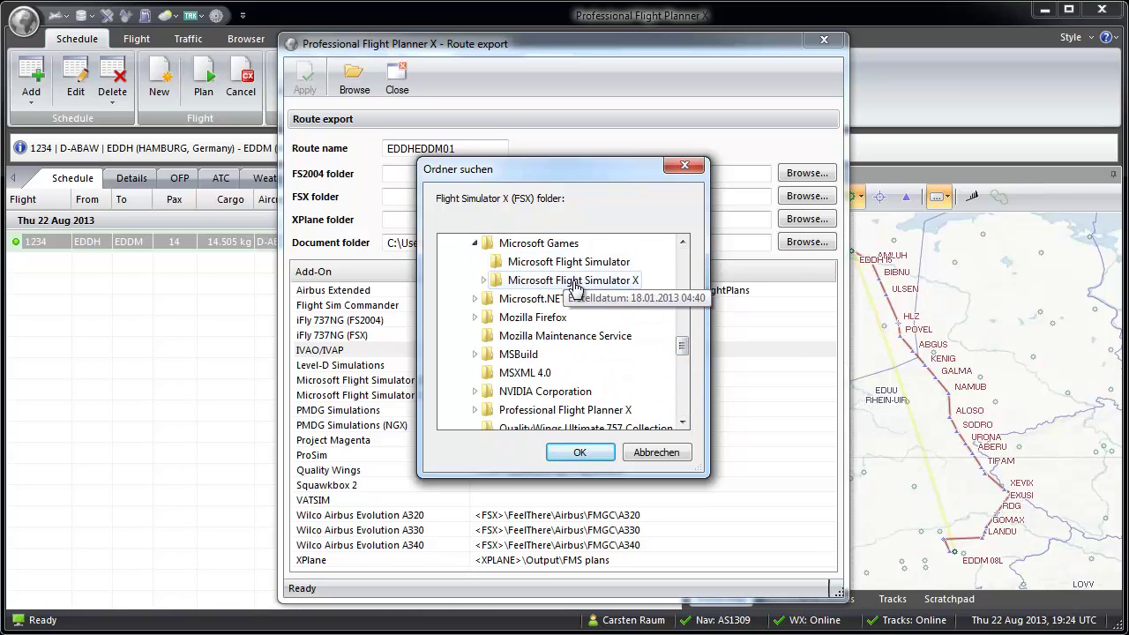
left_click(594, 460)
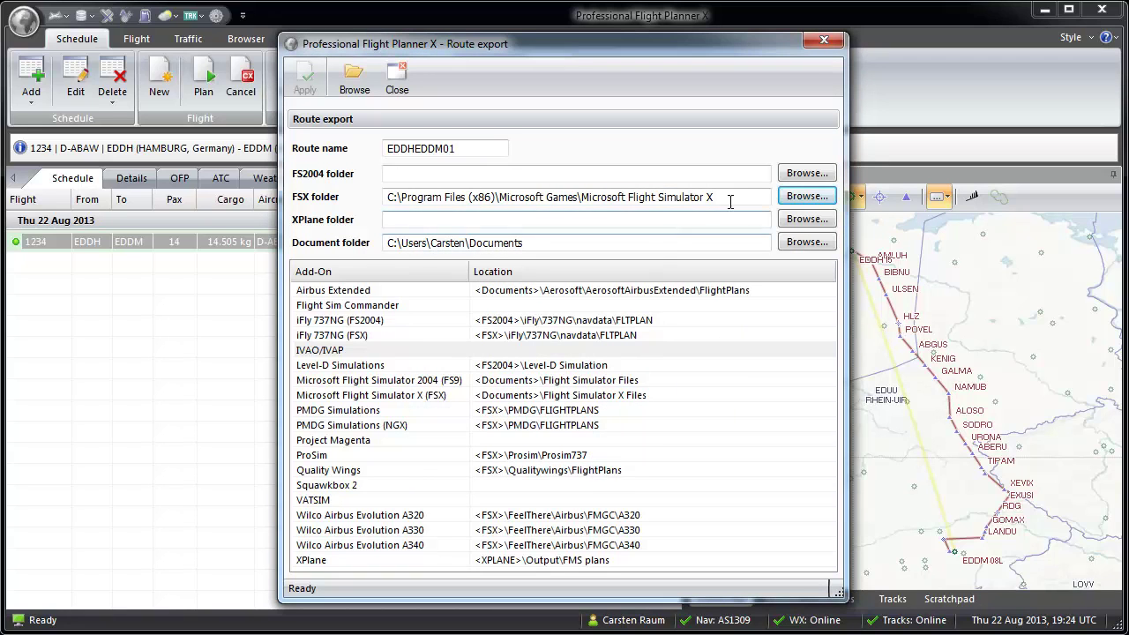
- Export route EDDHEDDM01 to Microsoft Flight Simulator X with the Airbus Extended add-on
left_click_drag(716, 198, 385, 202)
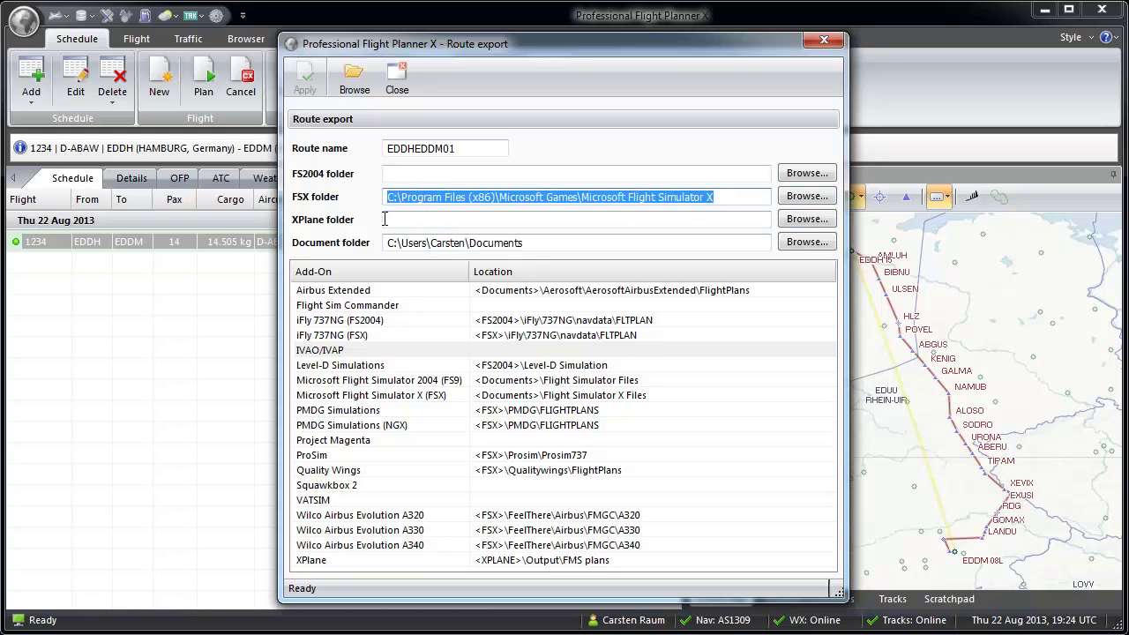
left_click(706, 395)
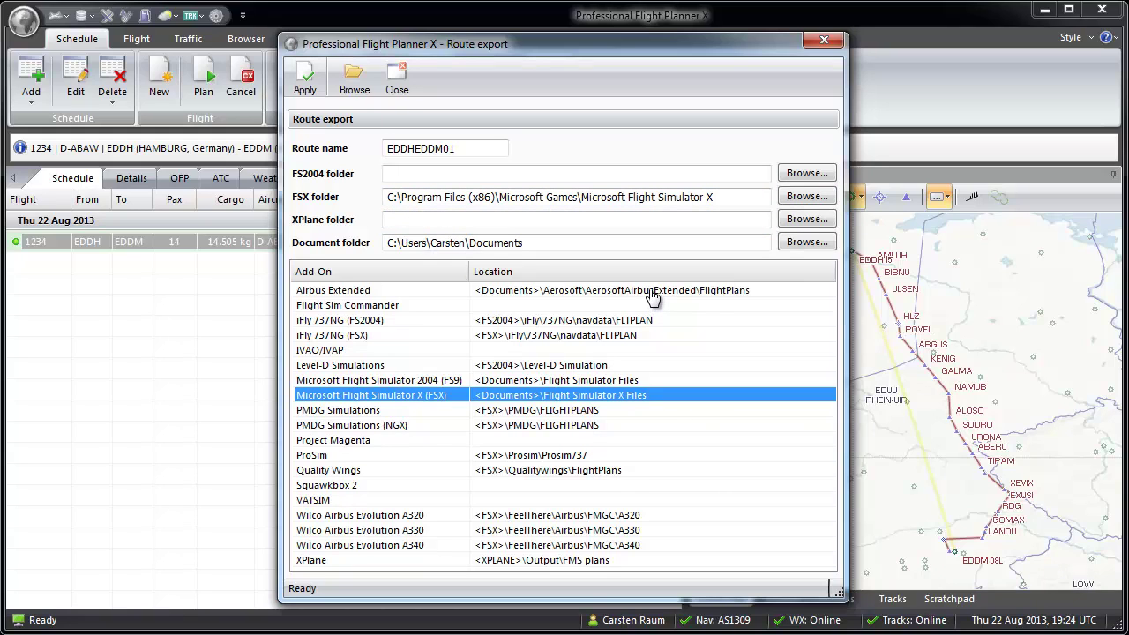
left_click(651, 294)
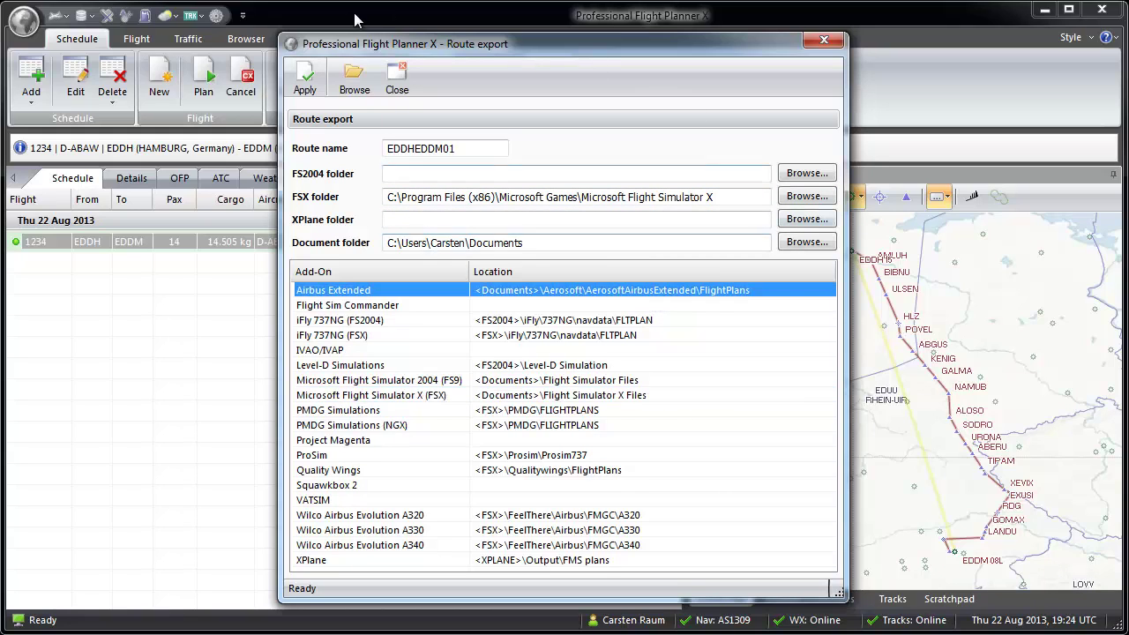
left_click(305, 89)
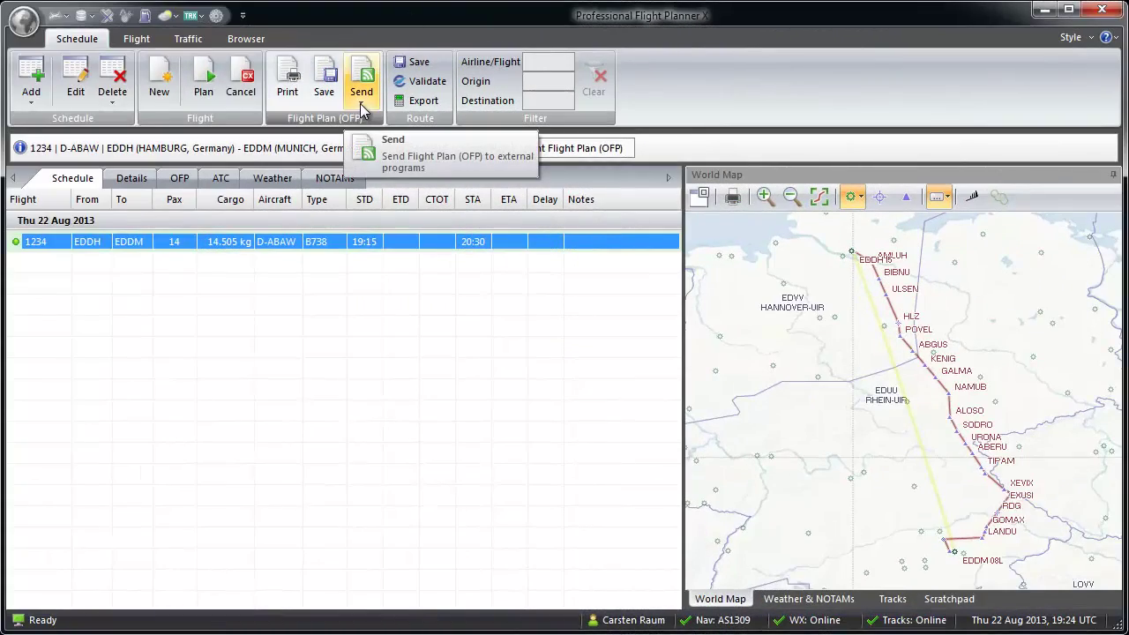
- Send the flight results to TOPCAT from the Schedule ribbon's Send dropdown
left_click(361, 97)
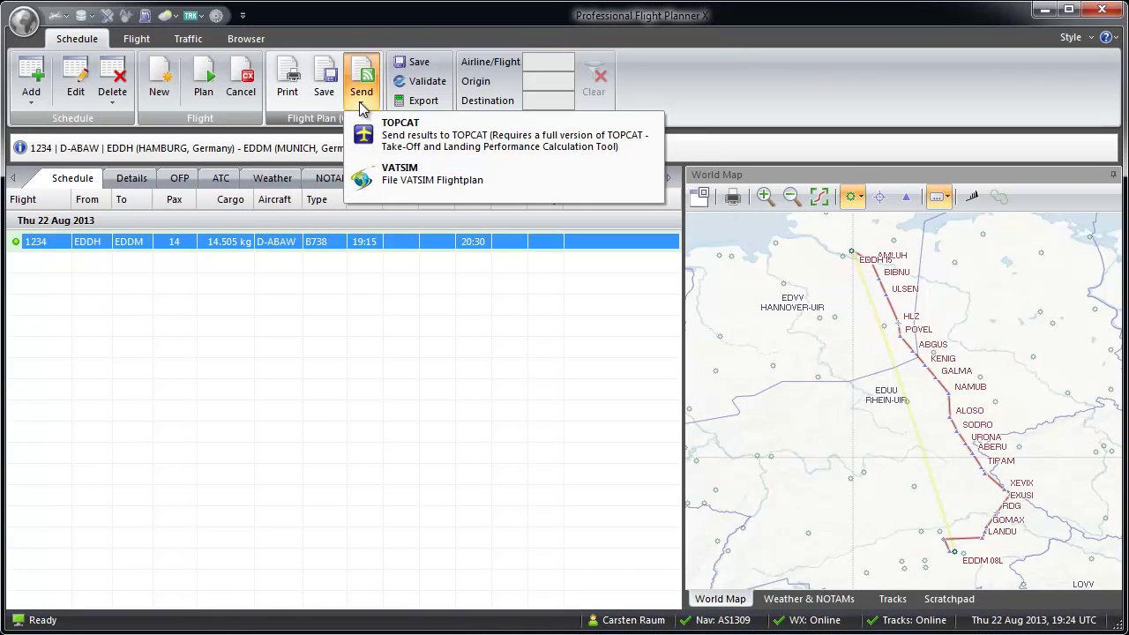
left_click(401, 141)
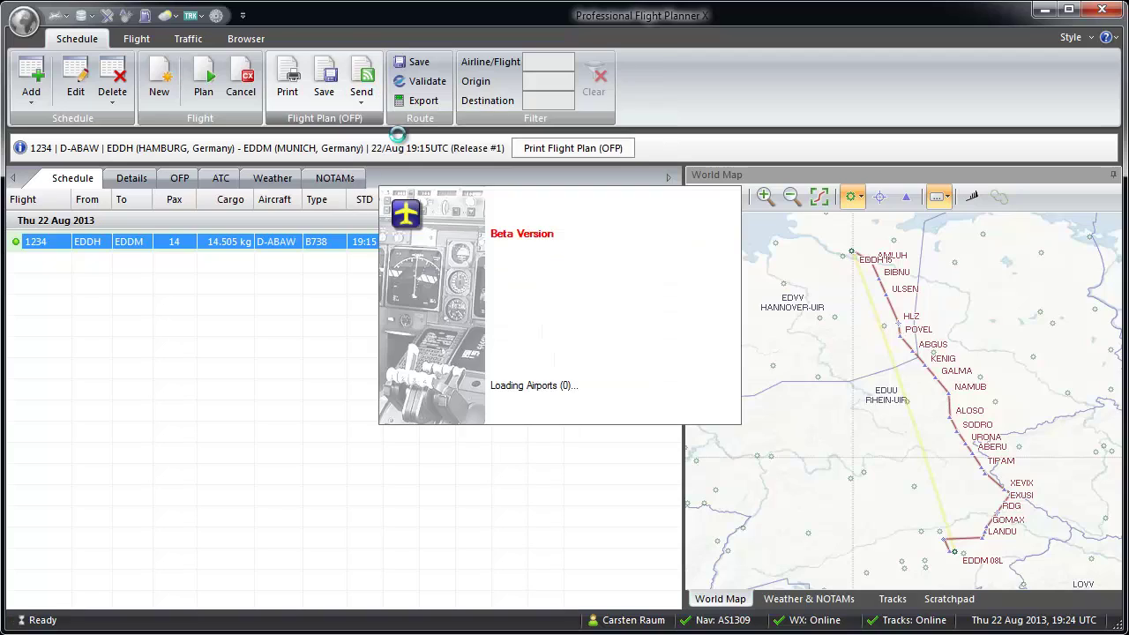